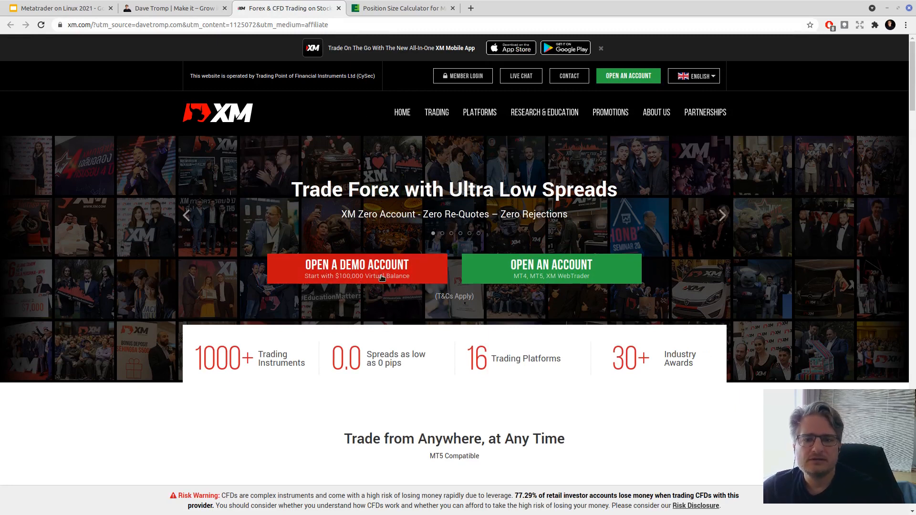
# - Look over XM's demo account registration form, then return to the XM homepage's PLATFORMS menu
pyautogui.click(361, 273)
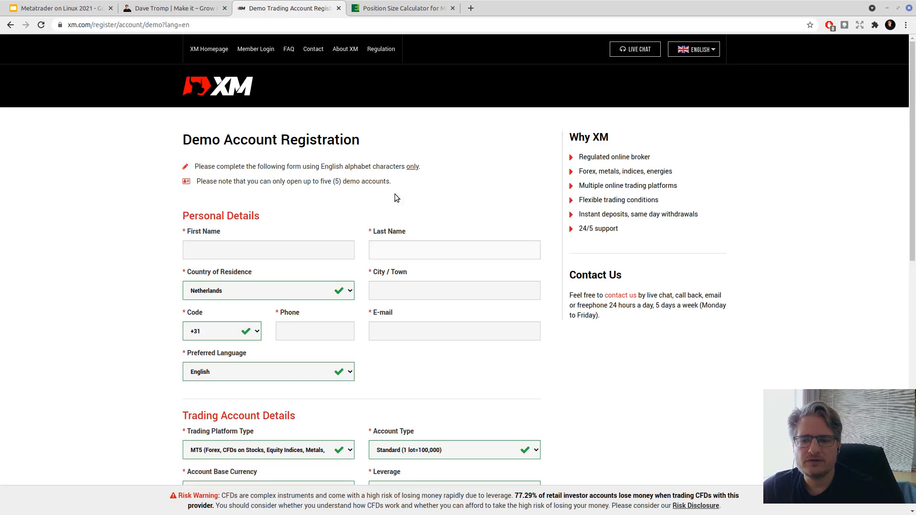
pyautogui.scroll(-10, 400, 157)
pyautogui.scroll(10, 417, 191)
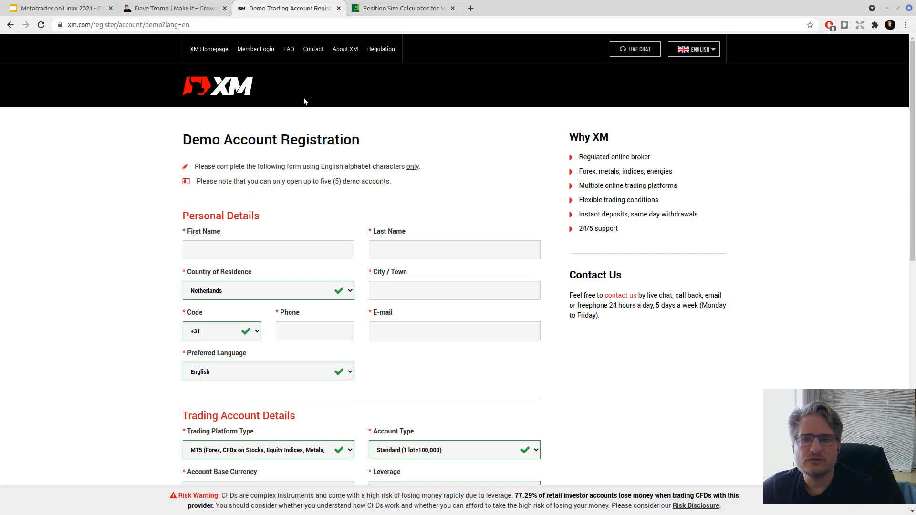
pyautogui.click(11, 25)
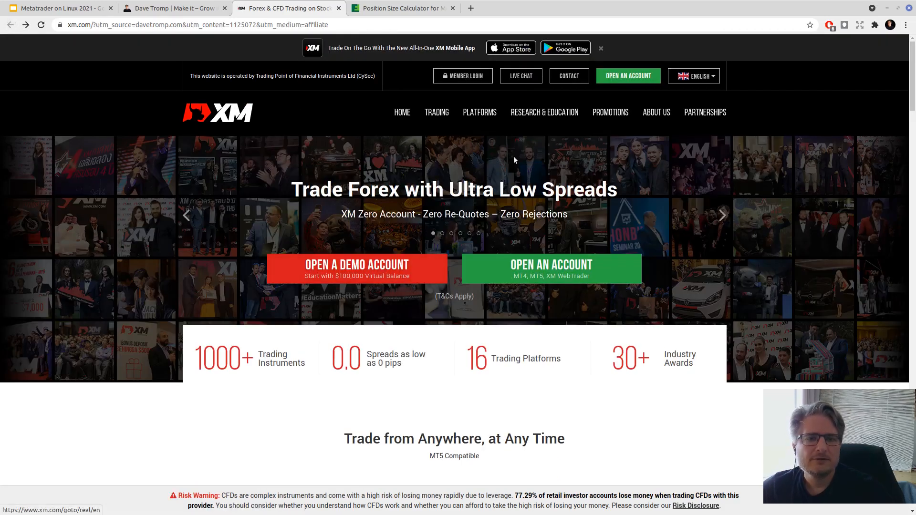
pyautogui.moveTo(478, 116)
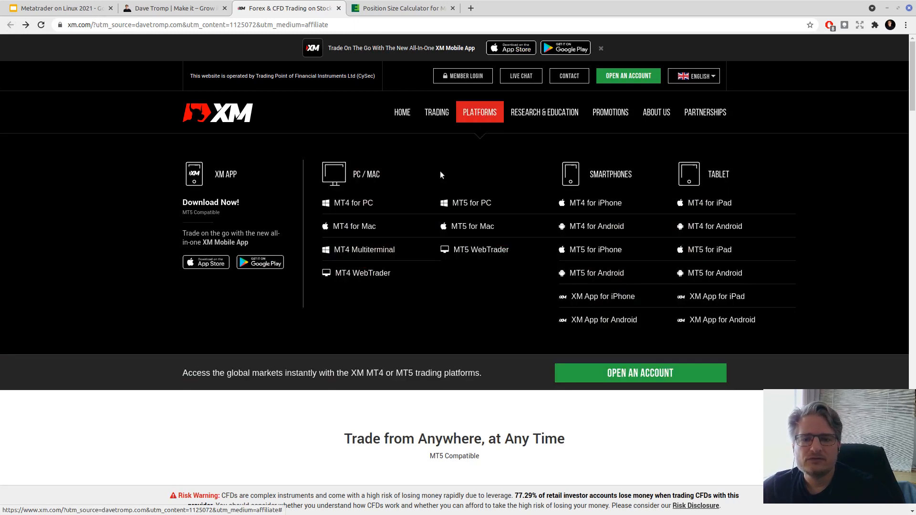
# - Check the MT4 for PC page's Download button, then centre the PlayOnLinux window on screen
pyautogui.click(365, 204)
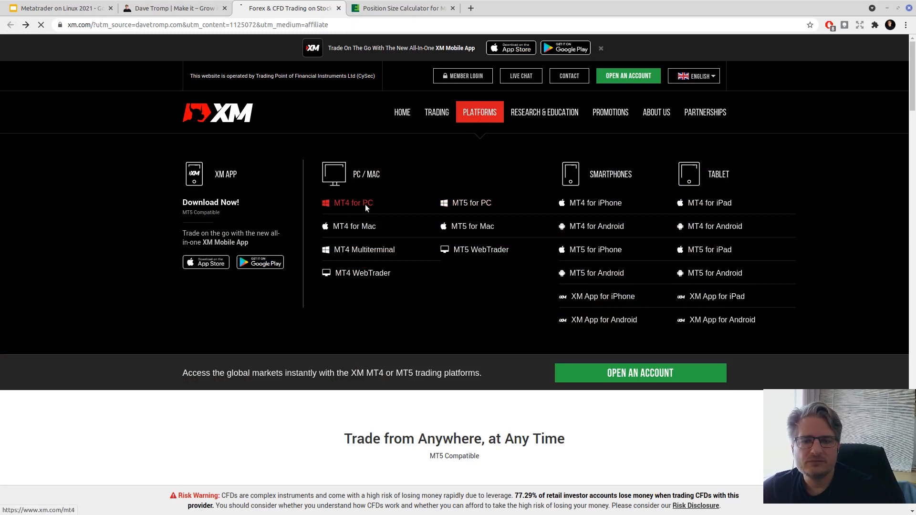
pyautogui.scroll(-12, 413, 213)
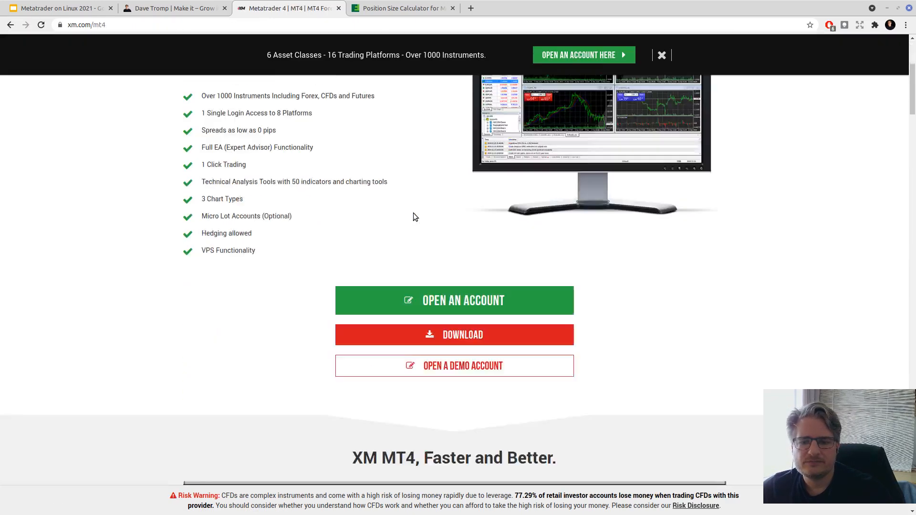
pyautogui.scroll(5, 415, 210)
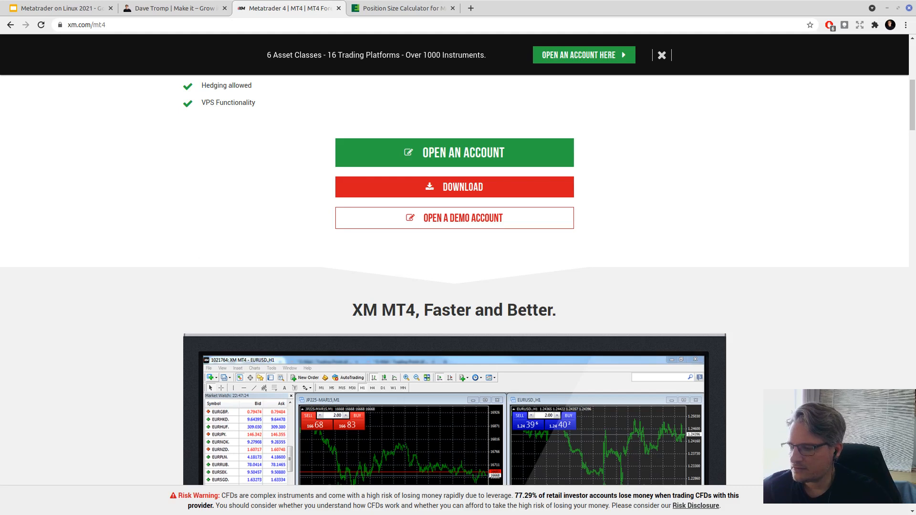
pyautogui.moveTo(0, 114); pyautogui.dragTo(469, 99)
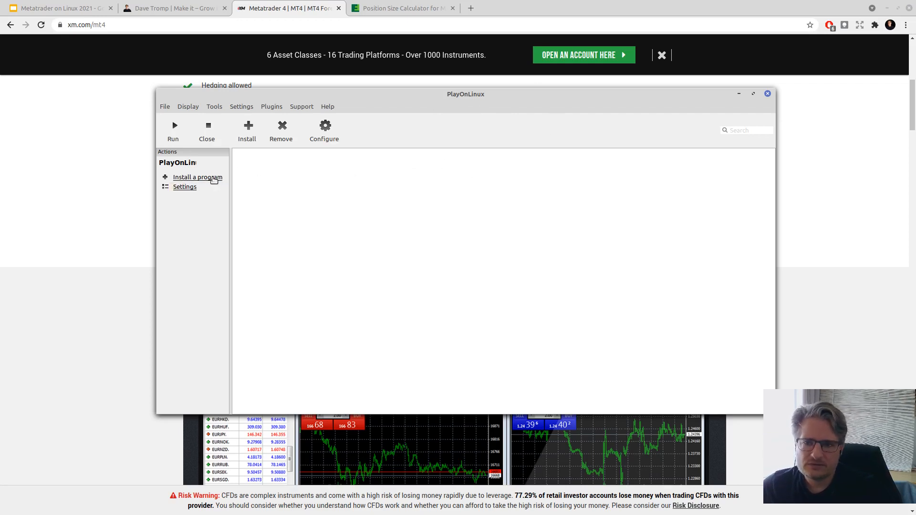
# - View the Metatrader 4 and Metatrader 5 entries under Other, then choose Install a non-listed program
pyautogui.click(214, 177)
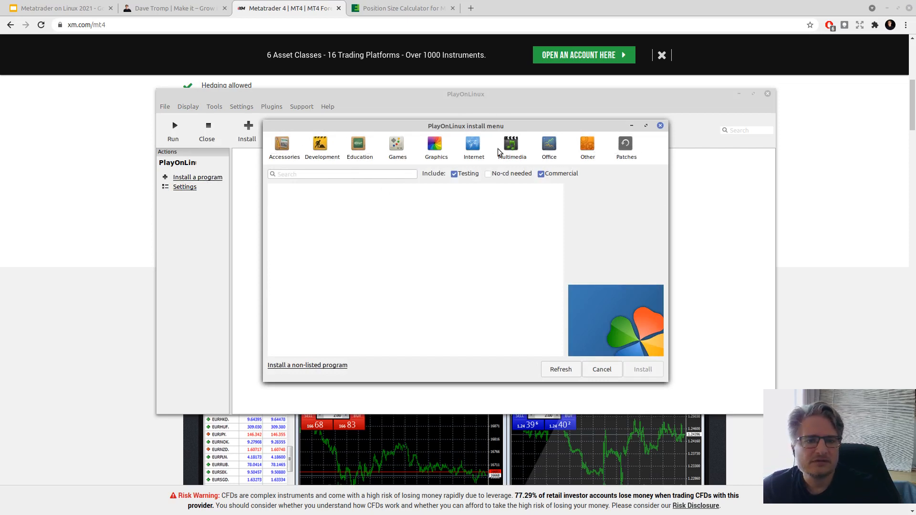
pyautogui.click(587, 145)
pyautogui.scroll(-3, 315, 202)
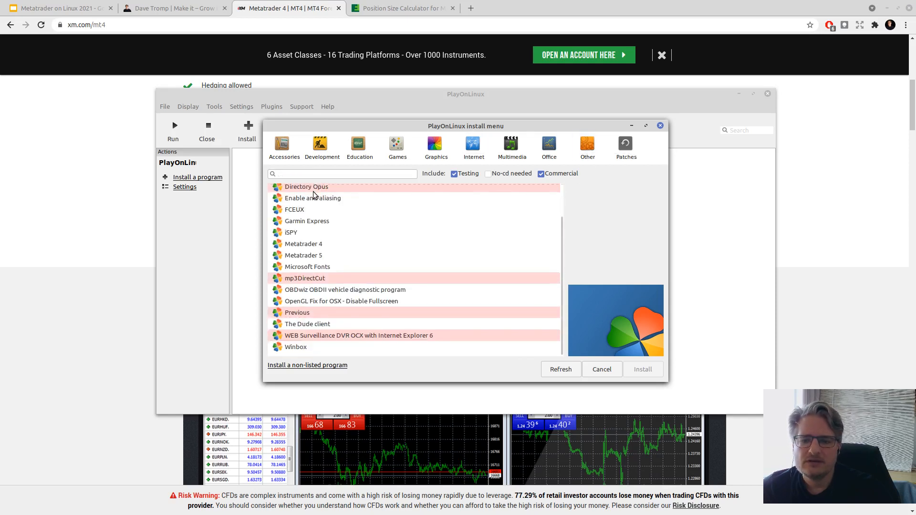
pyautogui.click(295, 244)
pyautogui.click(311, 257)
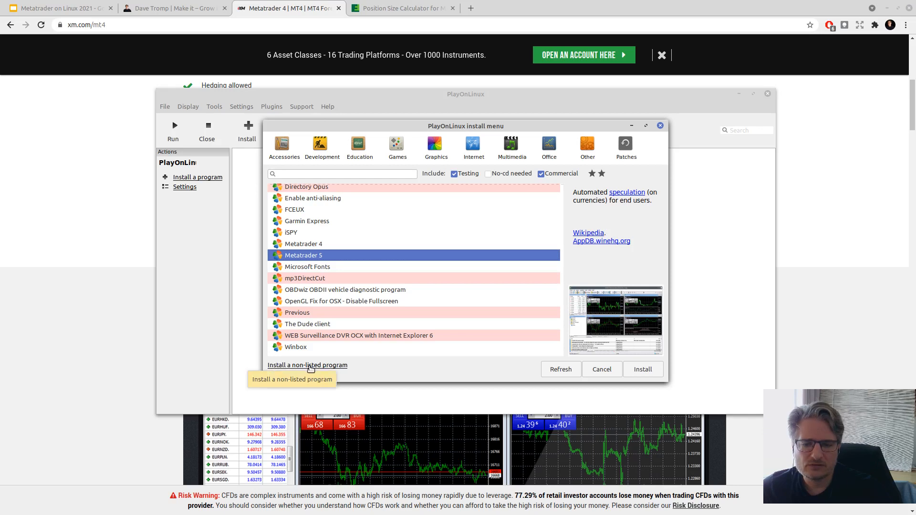
pyautogui.click(311, 366)
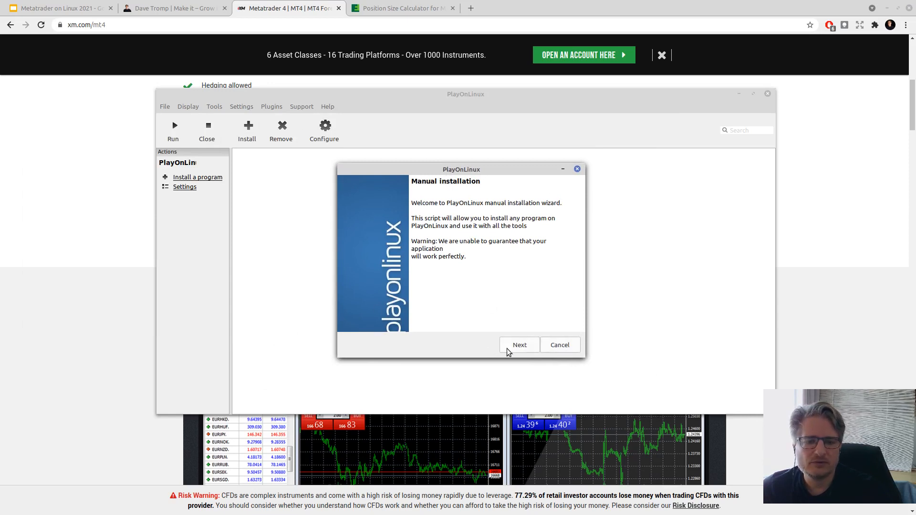
# - Move past the welcome page and arrange the virtual drives folder beside the installation wizard
pyautogui.click(519, 346)
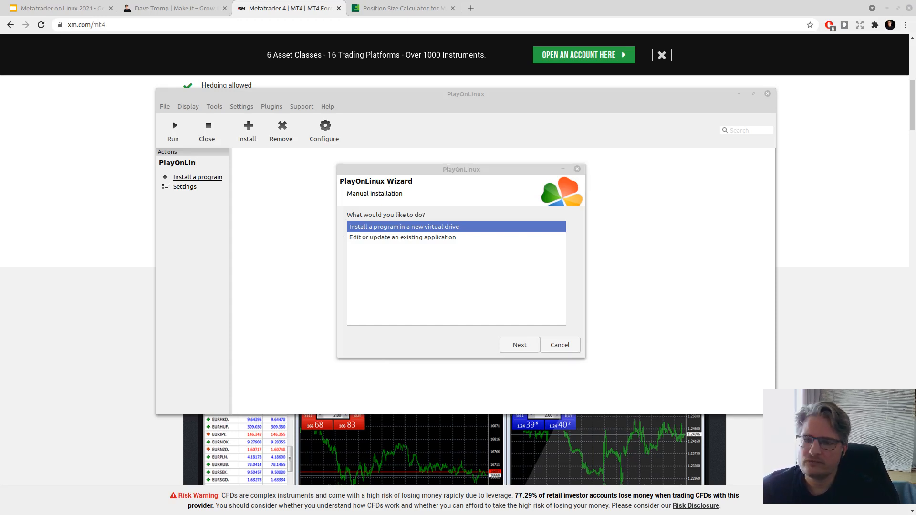
pyautogui.moveTo(309, 135); pyautogui.dragTo(267, 88)
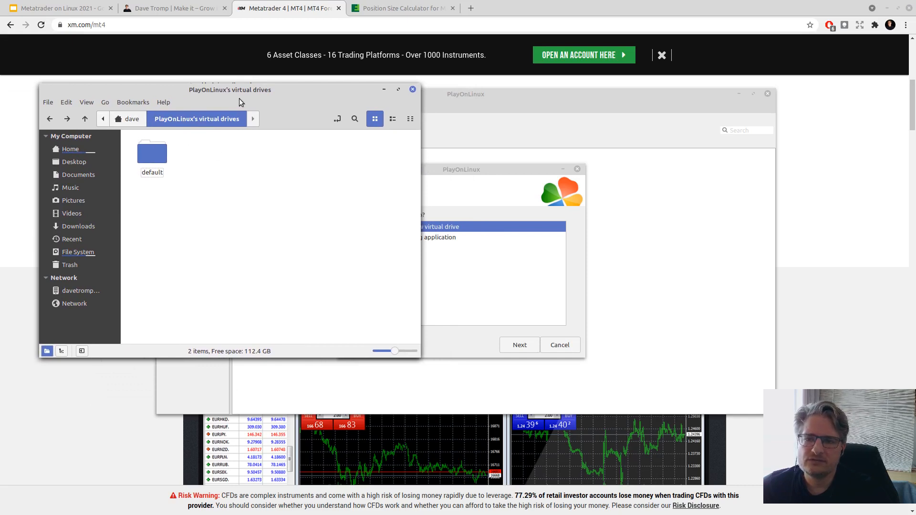
pyautogui.moveTo(253, 89); pyautogui.dragTo(216, 23)
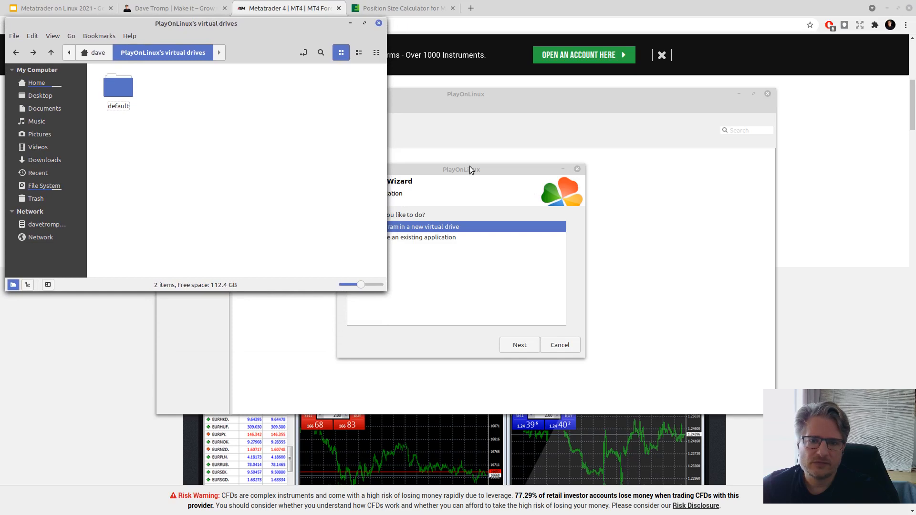
pyautogui.moveTo(469, 168); pyautogui.dragTo(531, 187)
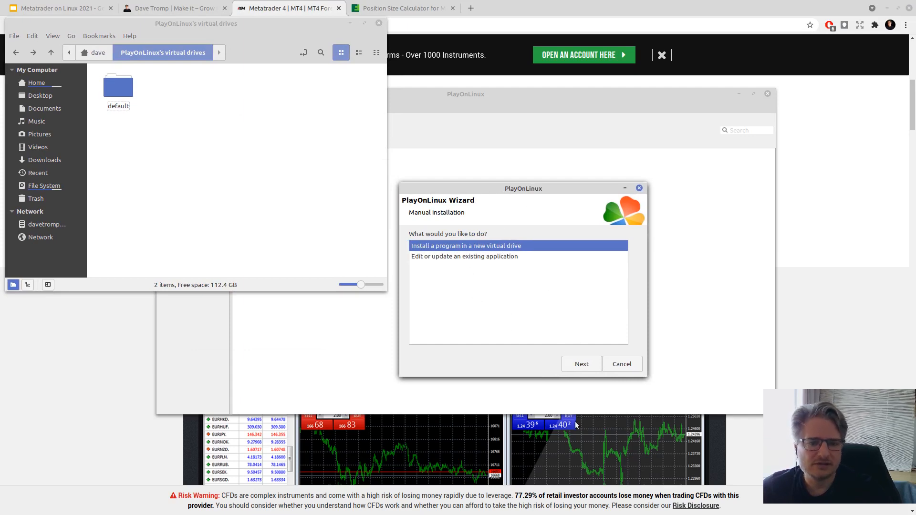
# - Create a new virtual drive named XM4 that uses Wine version 3.20
pyautogui.click(582, 364)
pyautogui.click(429, 253)
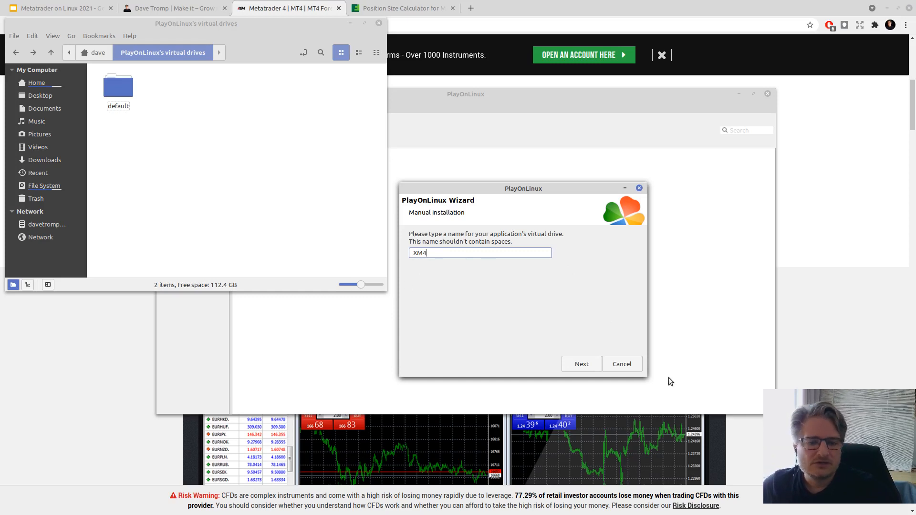
pyautogui.click(576, 365)
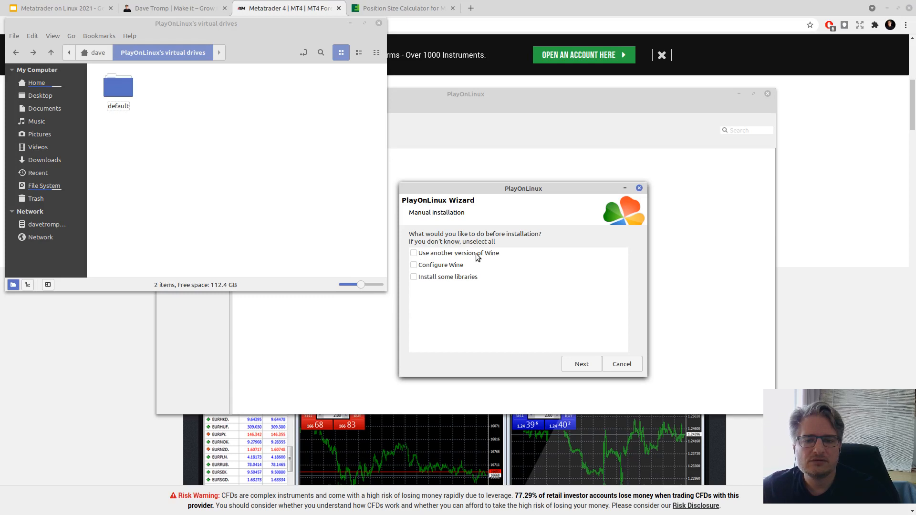
pyautogui.click(413, 253)
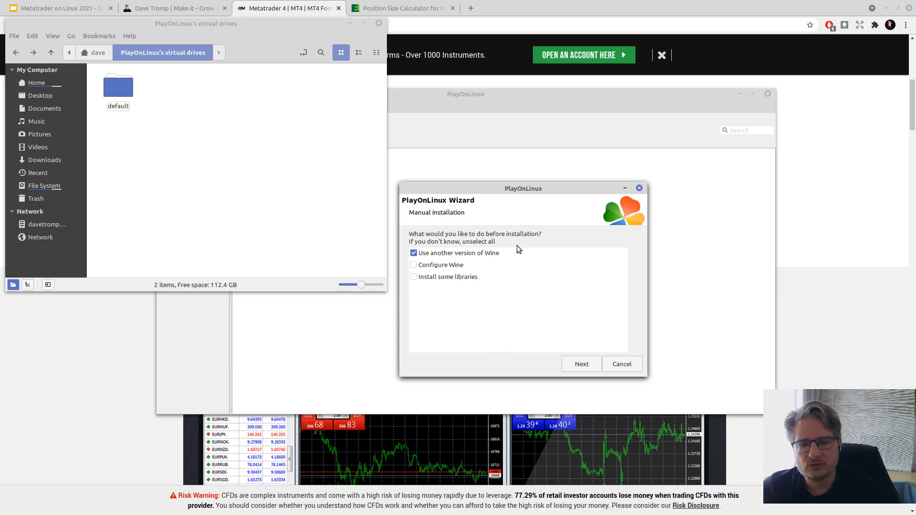
pyautogui.click(584, 363)
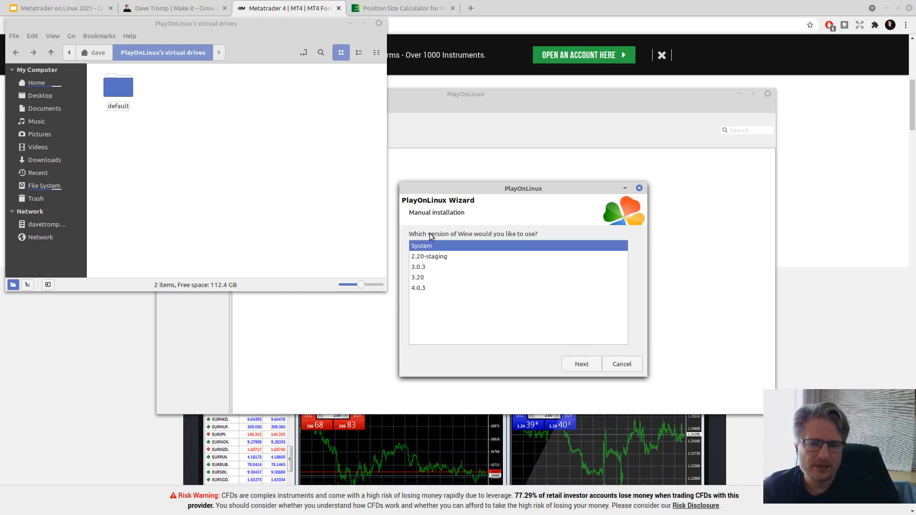
pyautogui.click(418, 279)
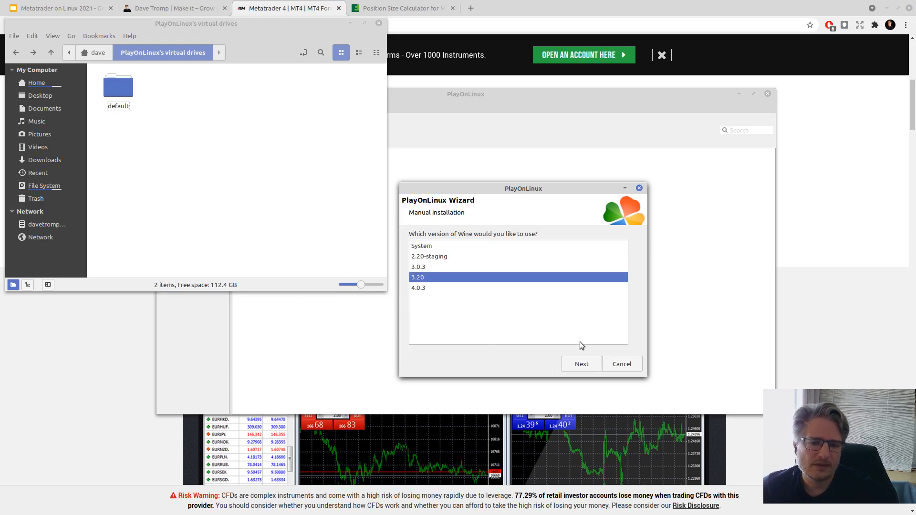
pyautogui.click(582, 364)
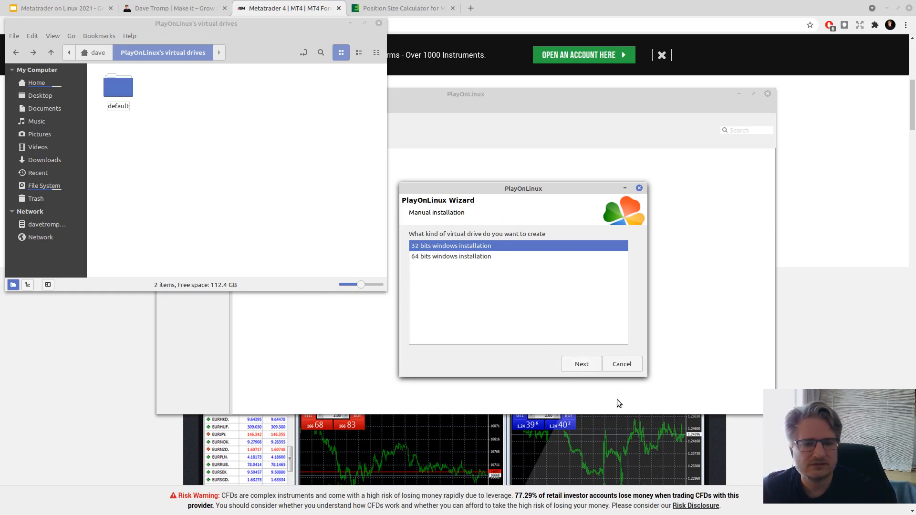
# - Make XM4 a 32-bit Windows drive and let Wine install Mono
pyautogui.click(582, 364)
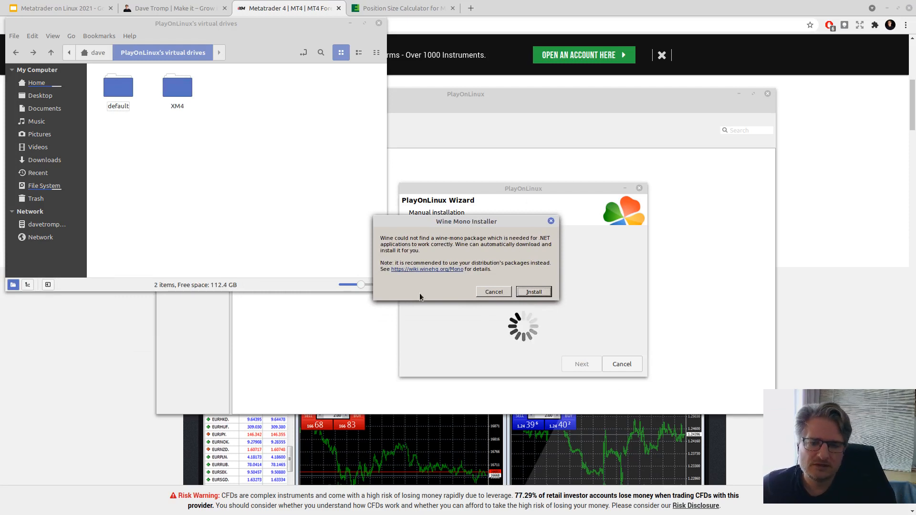
pyautogui.click(533, 292)
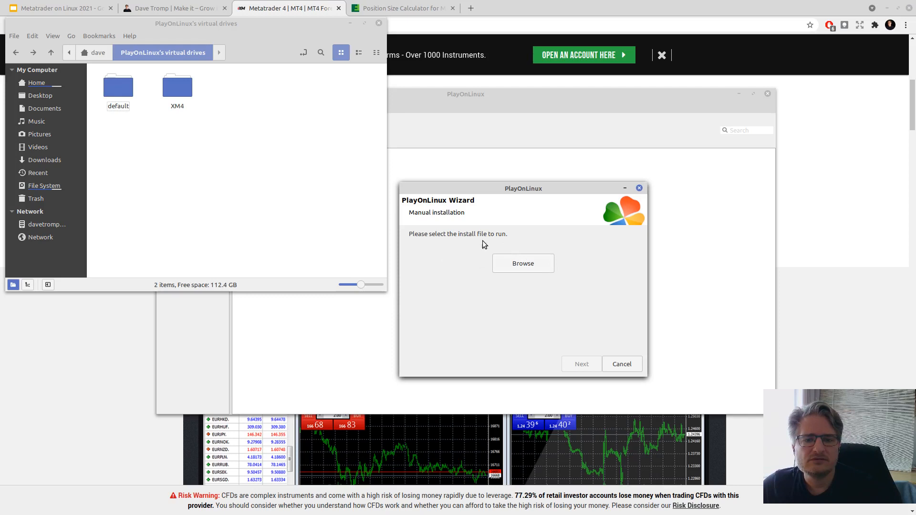
# - Choose Downloads/XM5/xm4setup.exe as the setup file for the wizard to run
pyautogui.click(525, 262)
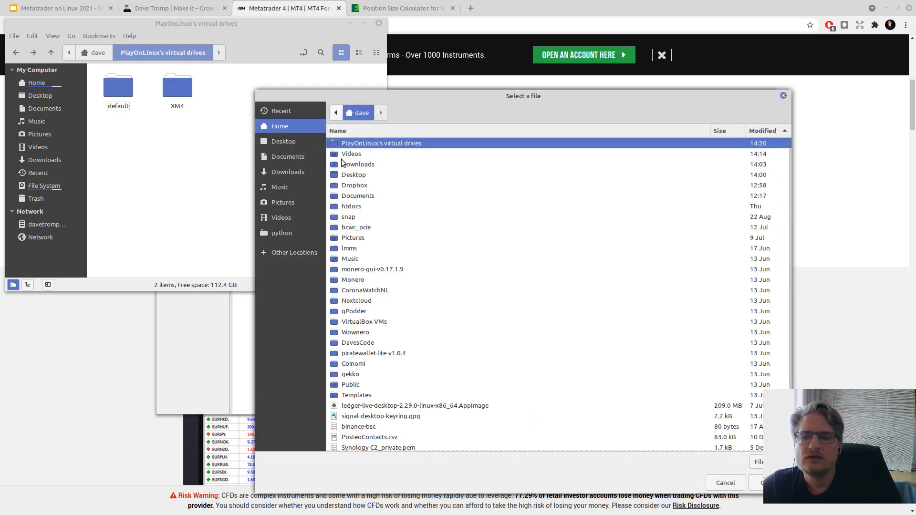
pyautogui.doubleClick(353, 164)
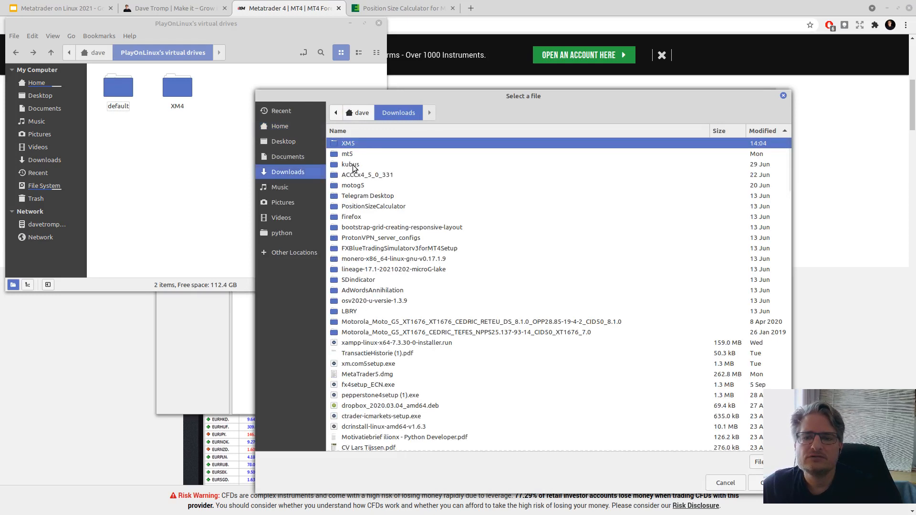
pyautogui.doubleClick(349, 144)
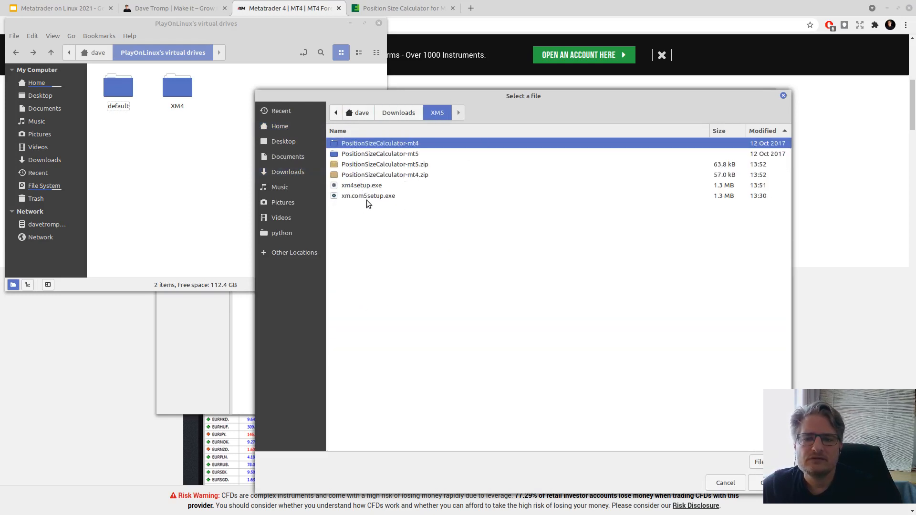
pyautogui.click(353, 185)
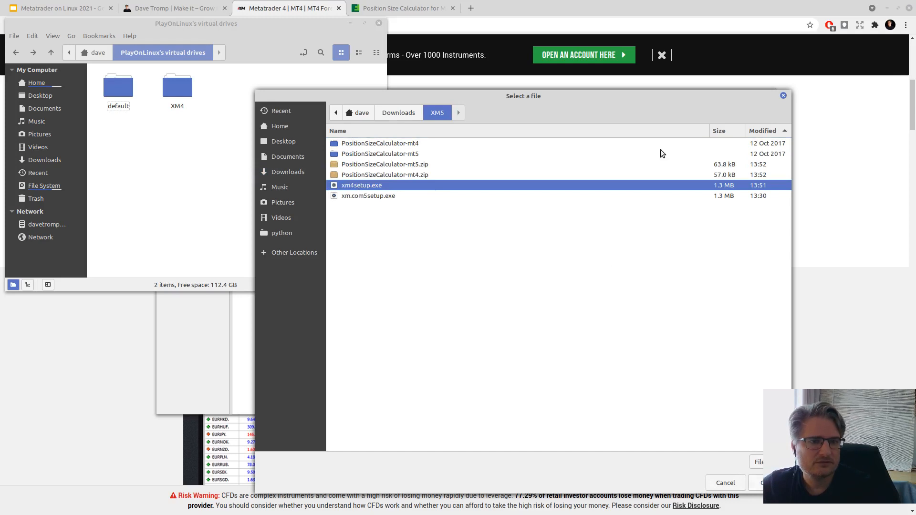
pyautogui.moveTo(611, 95); pyautogui.dragTo(536, 95)
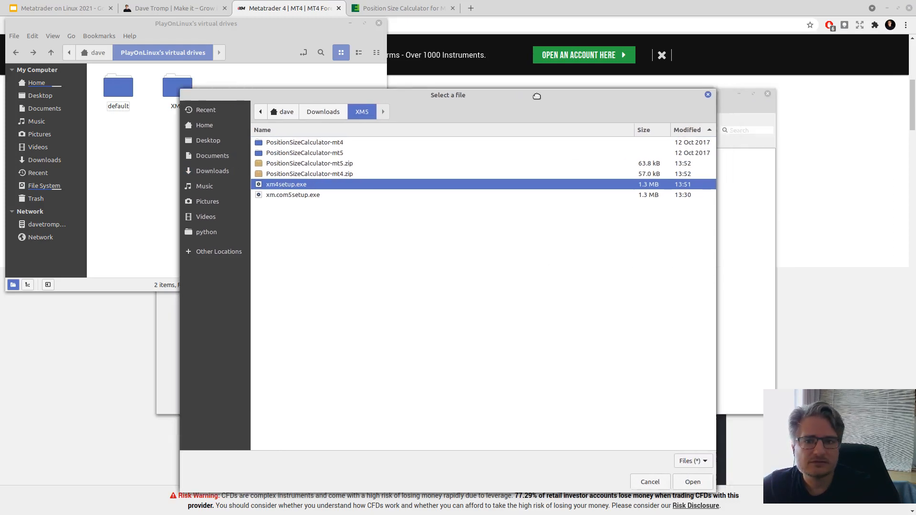
pyautogui.click(704, 483)
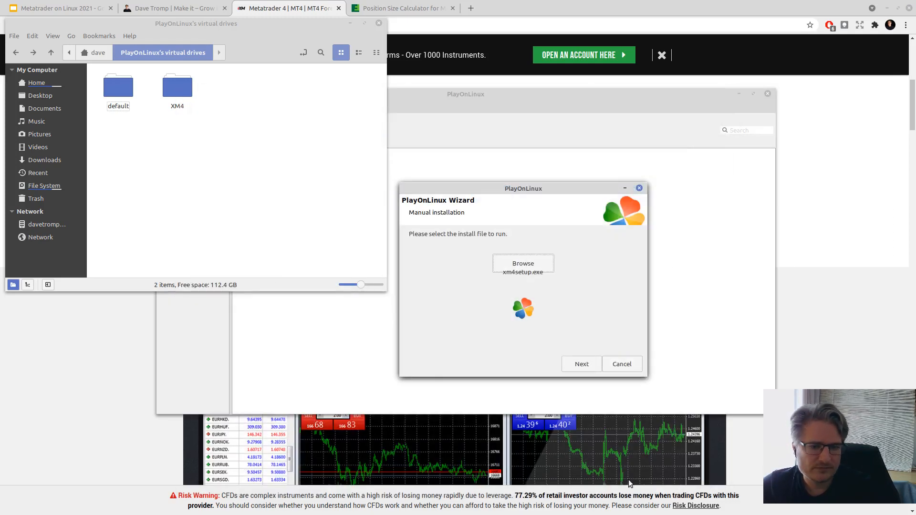
# - Run xm4setup.exe, accept the MetaQuotes licence, and finish the MetaTrader 4 installation
pyautogui.click(581, 364)
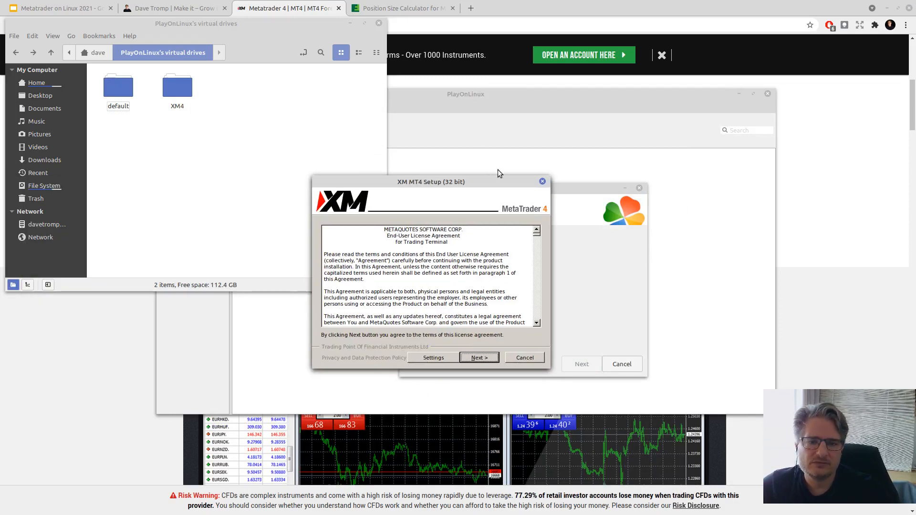
pyautogui.click(480, 358)
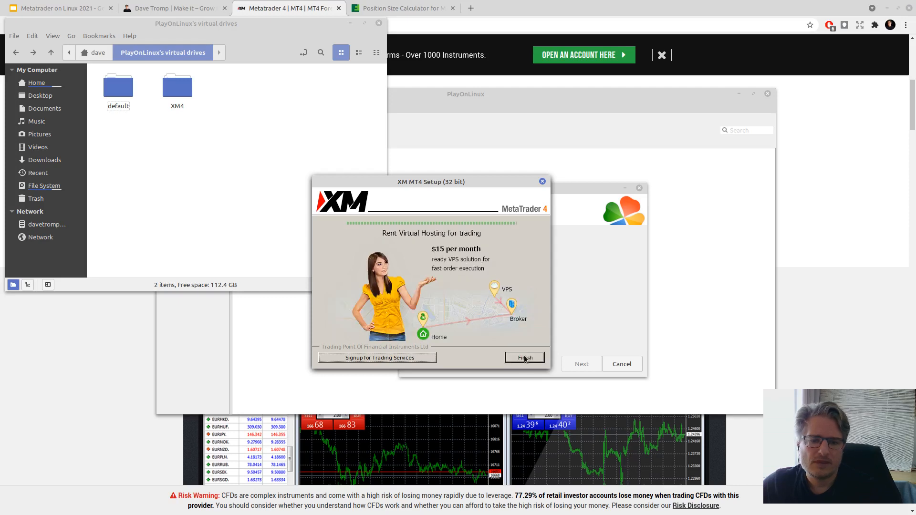
pyautogui.click(524, 359)
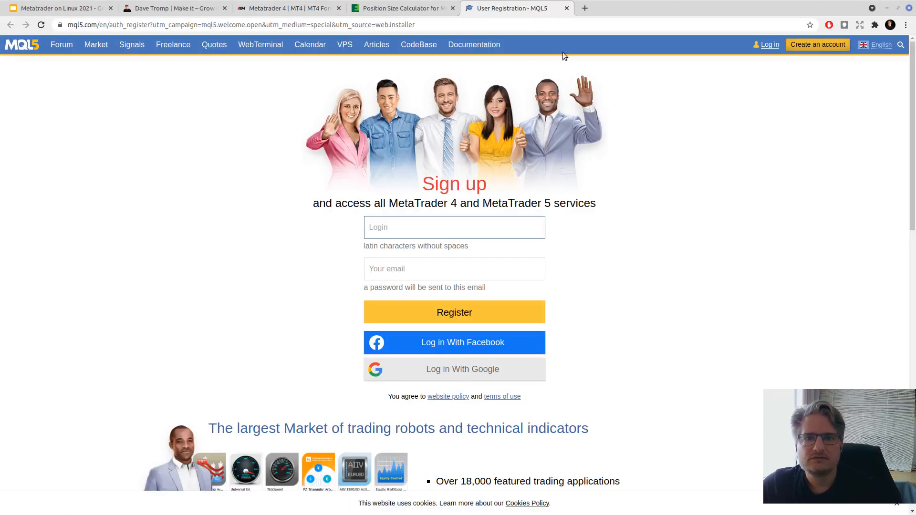
# - Close the MQL5 User Registration tab and return to the XM MetaTrader 4 window
pyautogui.click(566, 9)
pyautogui.click(286, 8)
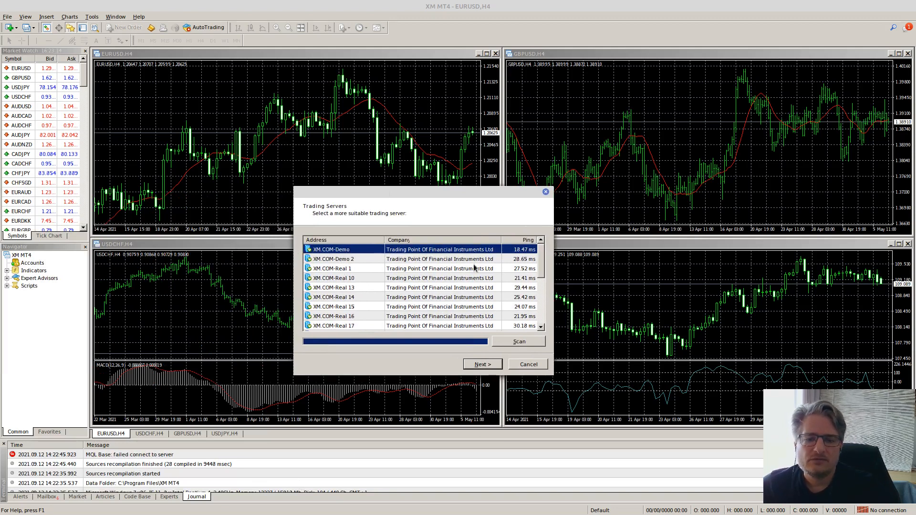
# - Accept the suggested XM demo server and cancel the account type selection
pyautogui.click(481, 365)
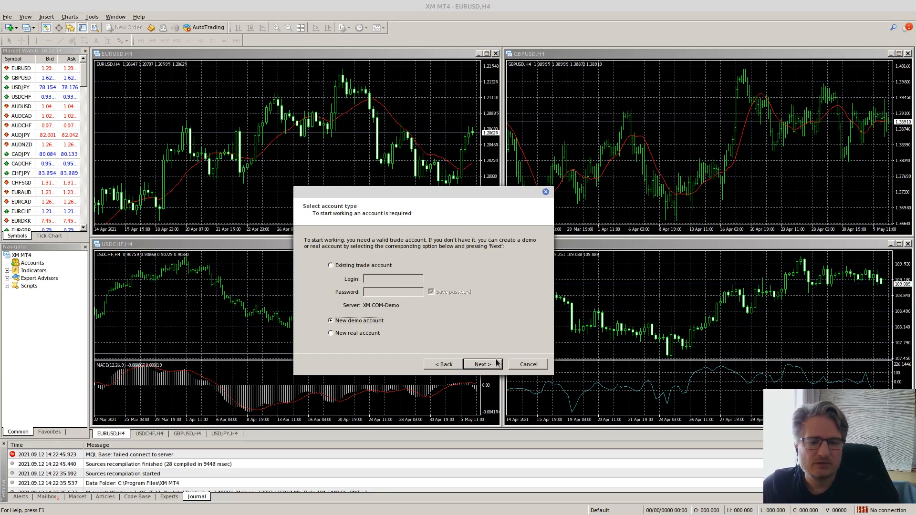
pyautogui.click(528, 366)
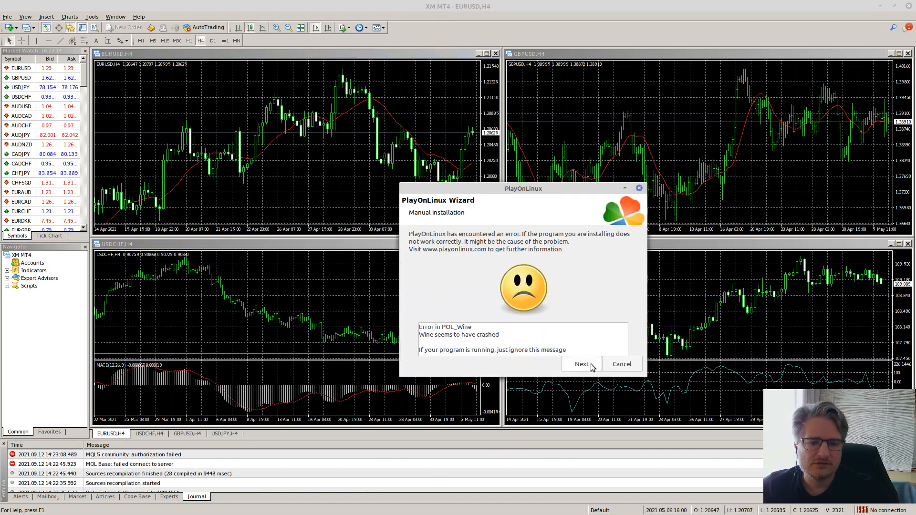
# - Cancel the PlayOnLinux wizard's Wine crash error to return to the main window
pyautogui.click(621, 365)
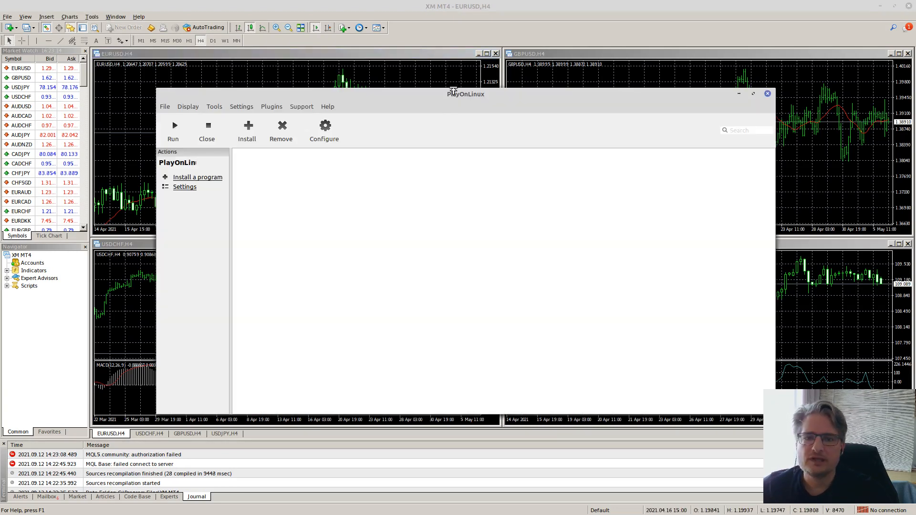
# - Reposition the PlayOnLinux window and open its configuration with the XM4 virtual drive selected
pyautogui.moveTo(453, 90); pyautogui.dragTo(494, 91)
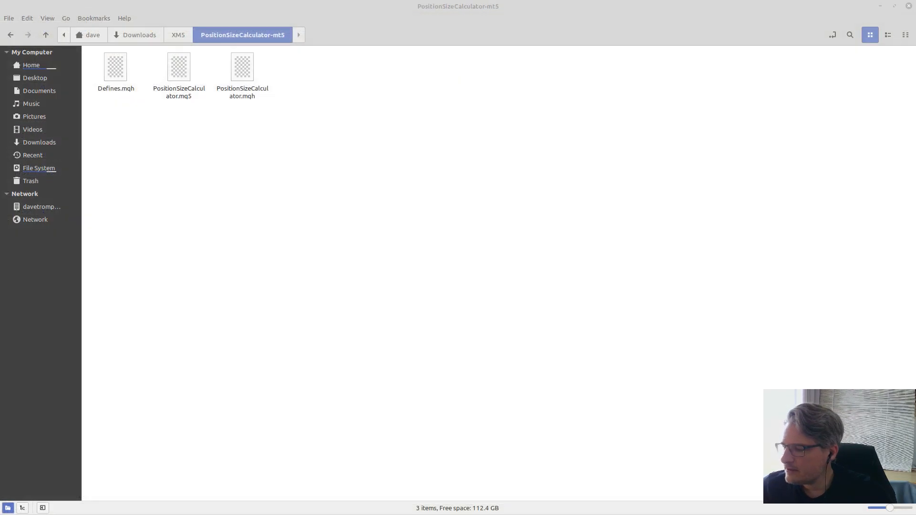
pyautogui.hotkey('alt', 'Tab')
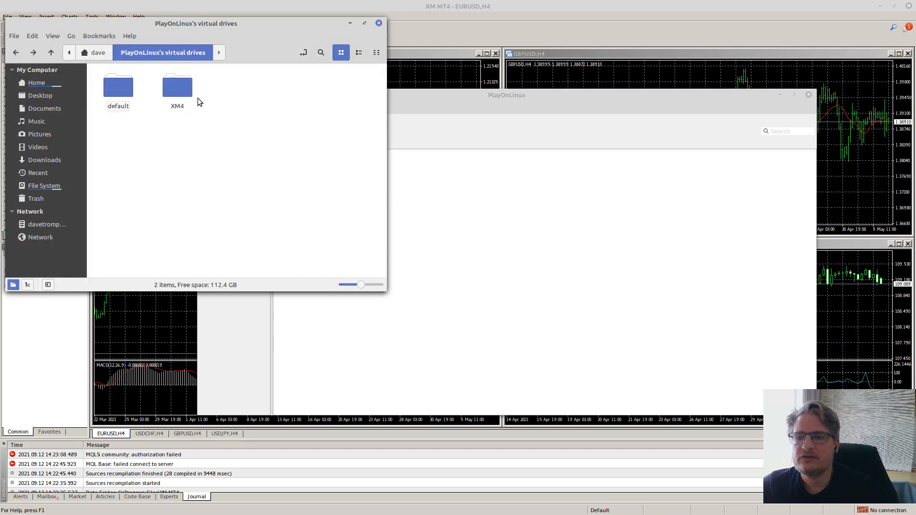
pyautogui.click(483, 100)
pyautogui.moveTo(488, 98); pyautogui.dragTo(542, 126)
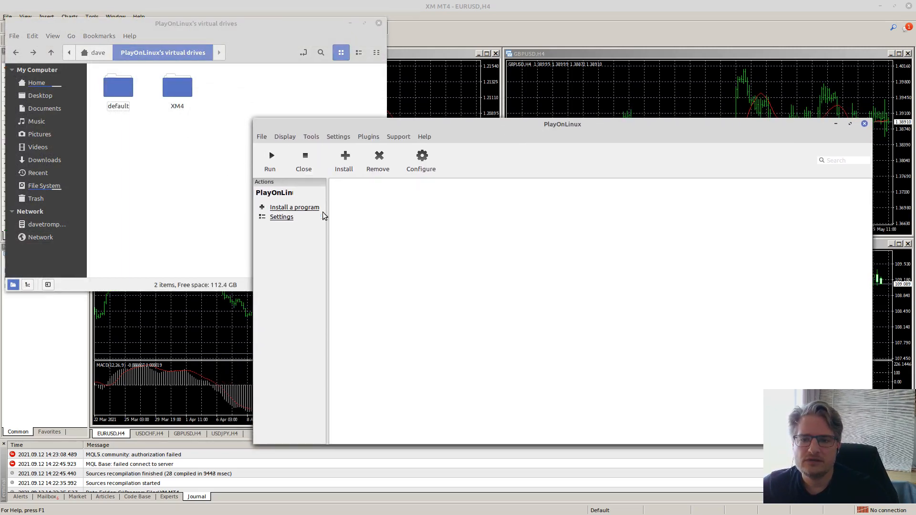
pyautogui.click(421, 158)
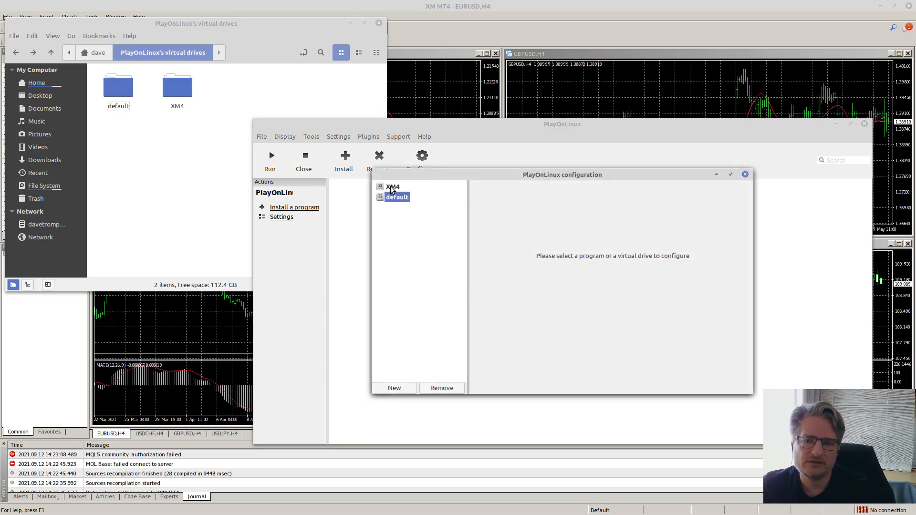
pyautogui.click(392, 186)
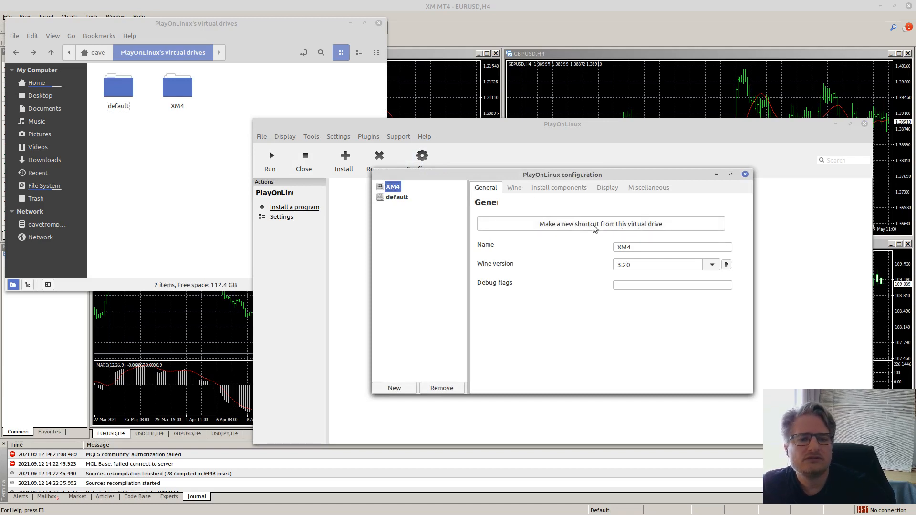
# - In Nemo, browse into XM4 > drive_c > Program Files > XM MT4
pyautogui.doubleClick(178, 88)
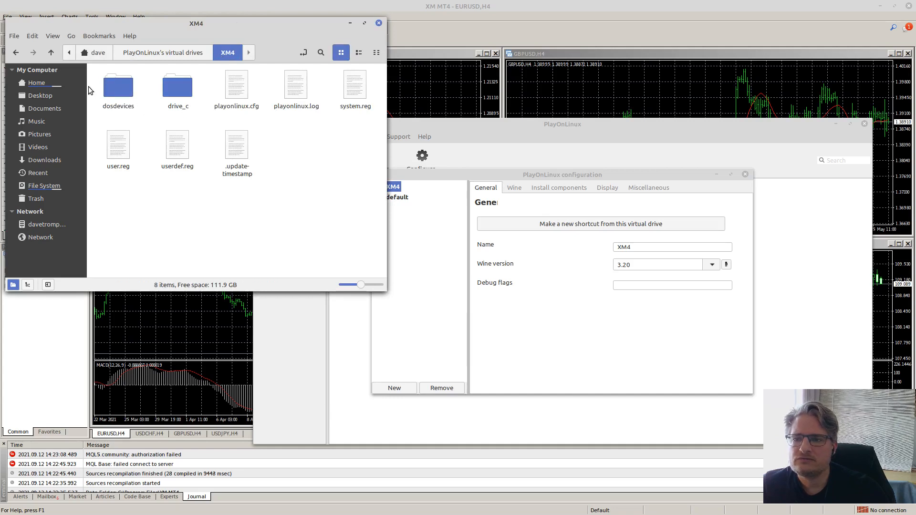
pyautogui.doubleClick(185, 93)
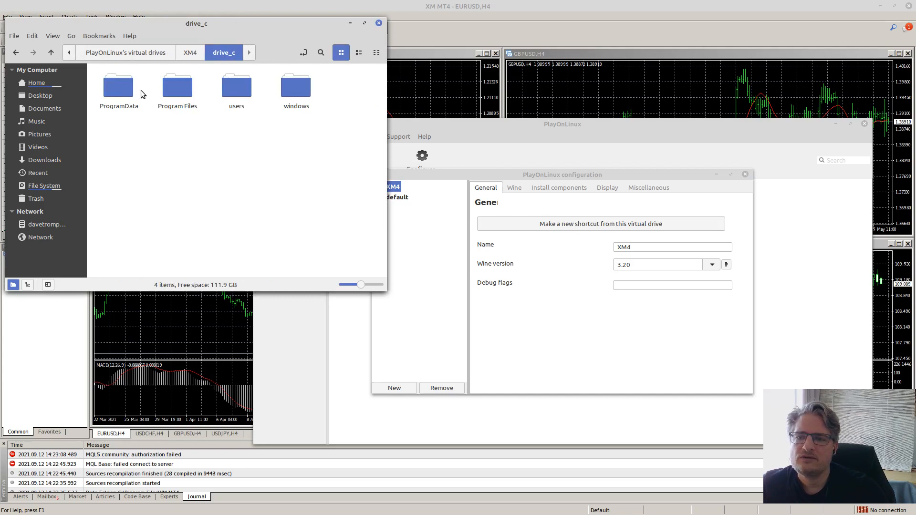
pyautogui.doubleClick(176, 88)
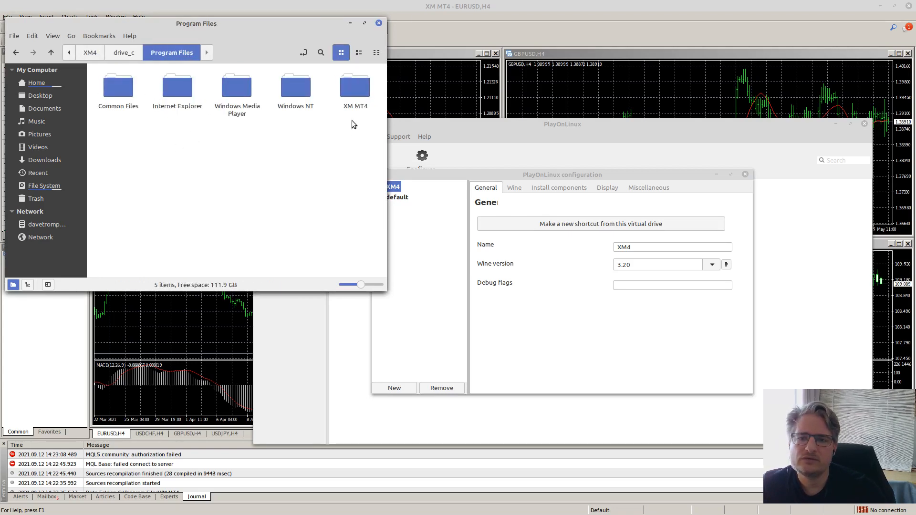
pyautogui.doubleClick(356, 84)
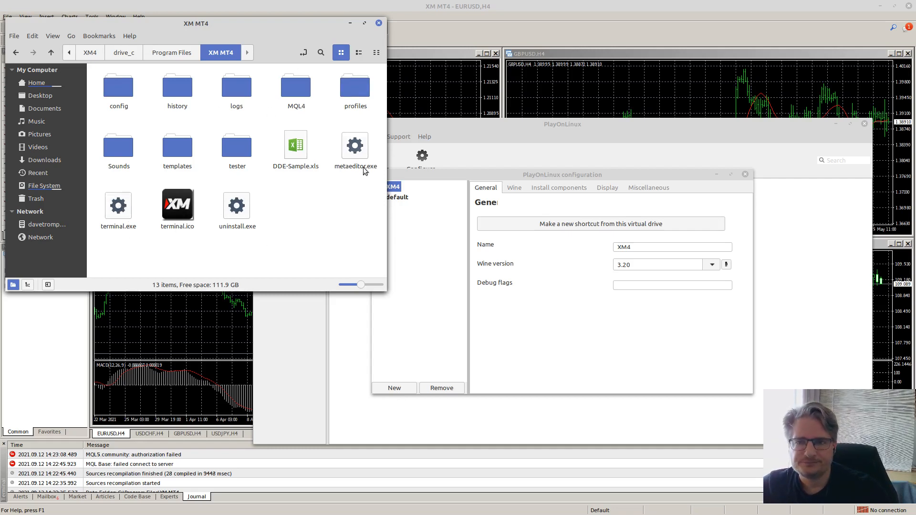
# - Create a shortcut named XM4 for terminal.exe from the XM4 drive, then close the wizard
pyautogui.click(629, 178)
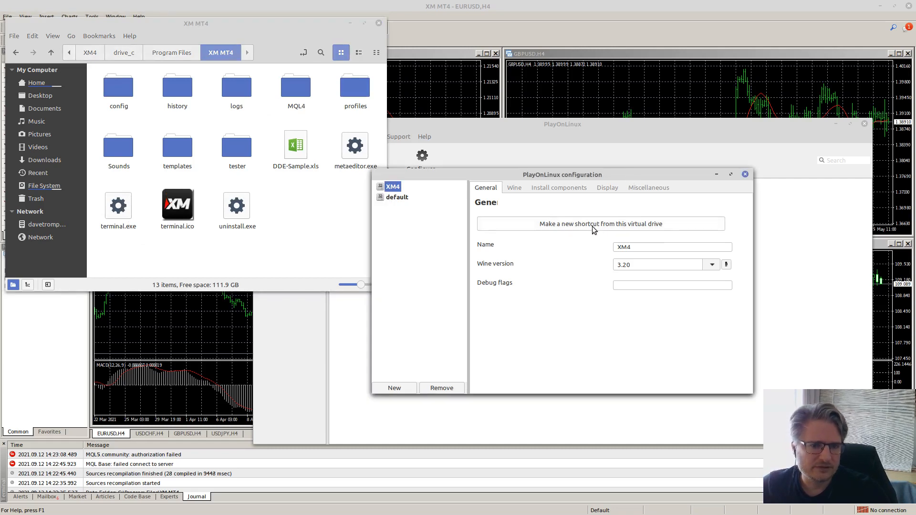
pyautogui.click(571, 223)
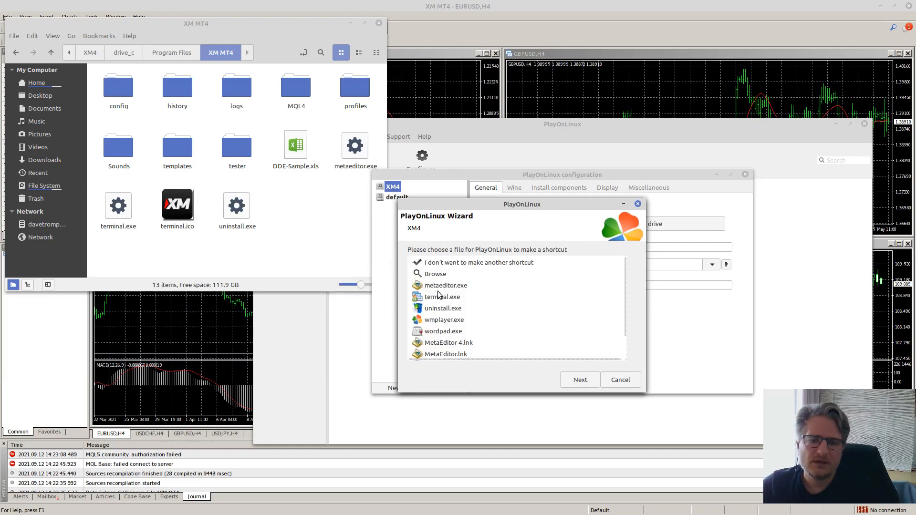
pyautogui.click(442, 296)
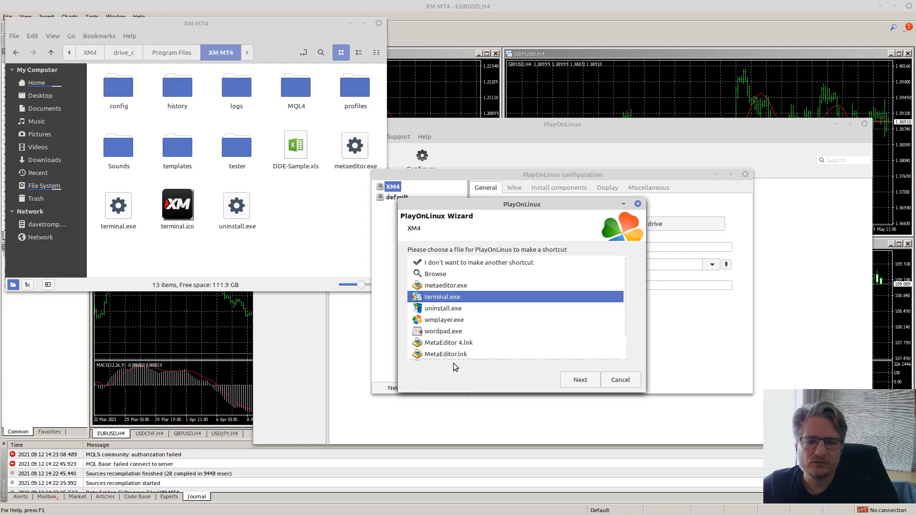
pyautogui.click(580, 380)
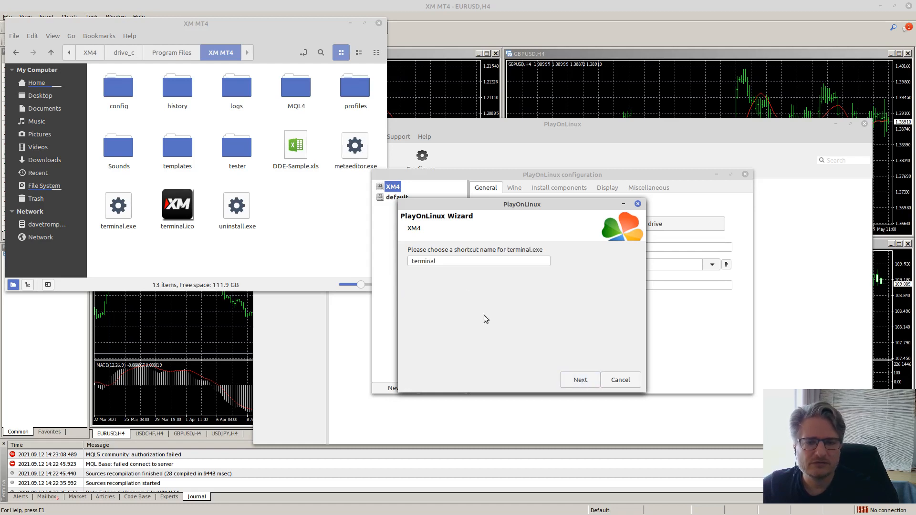
pyautogui.doubleClick(461, 262)
pyautogui.write('XM4')
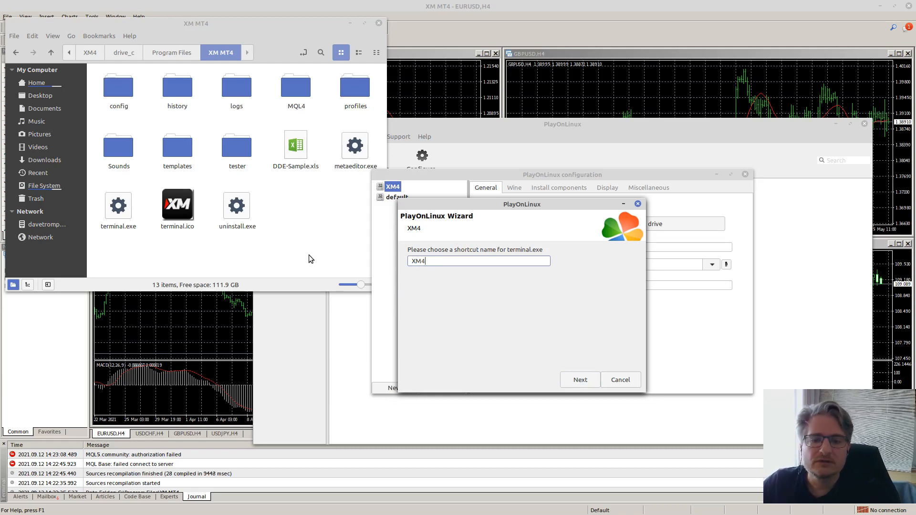
pyautogui.click(580, 380)
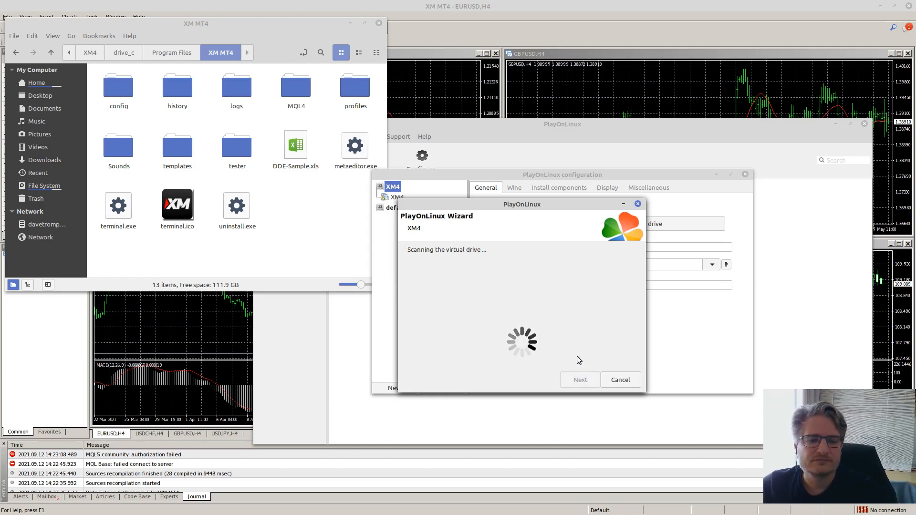
pyautogui.click(620, 380)
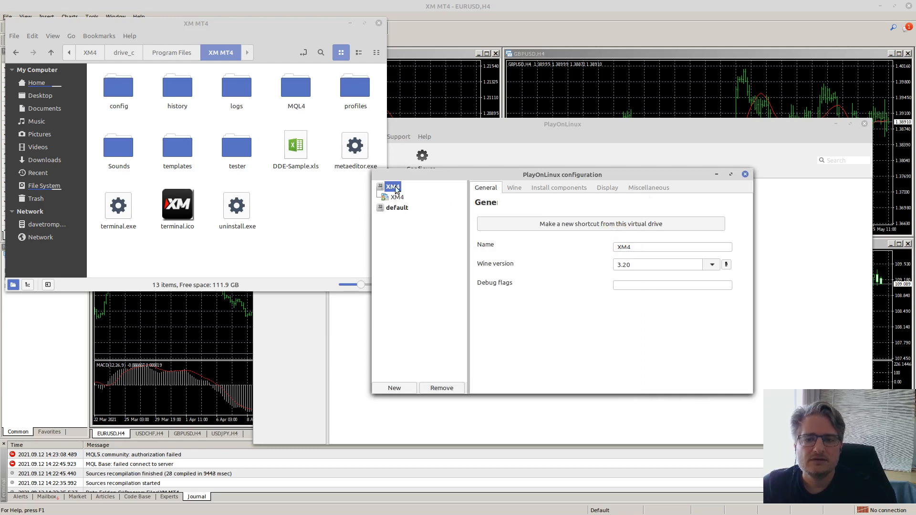
# - Close the configuration dialog and MT4 terminal, leaving XM4 selected in PlayOnLinux
pyautogui.click(745, 175)
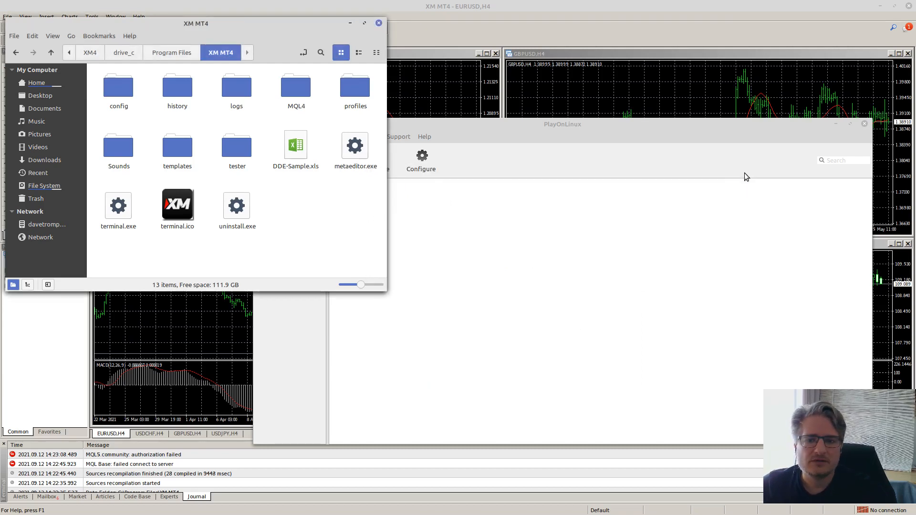
pyautogui.click(577, 127)
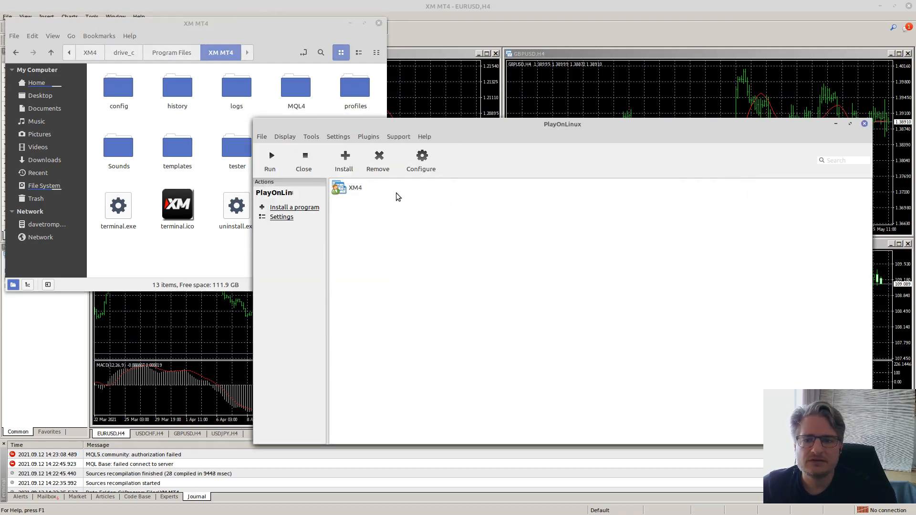
pyautogui.click(909, 6)
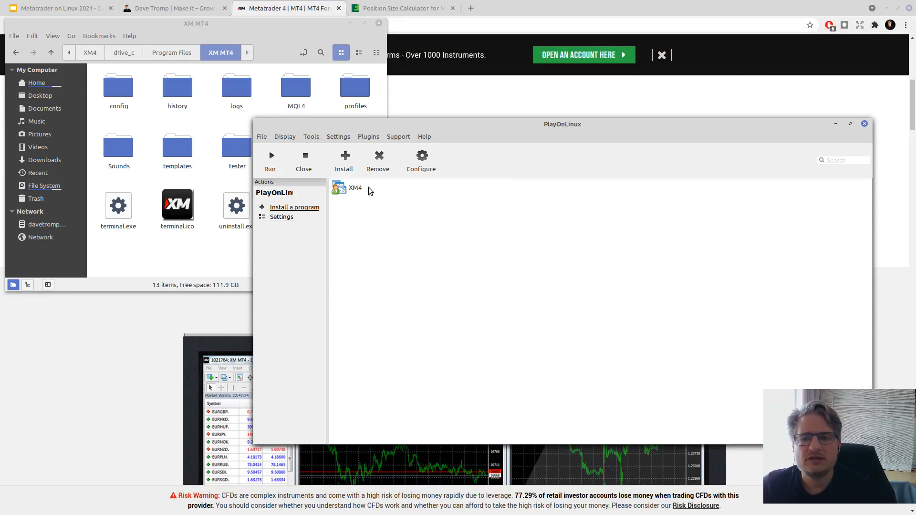
pyautogui.click(347, 189)
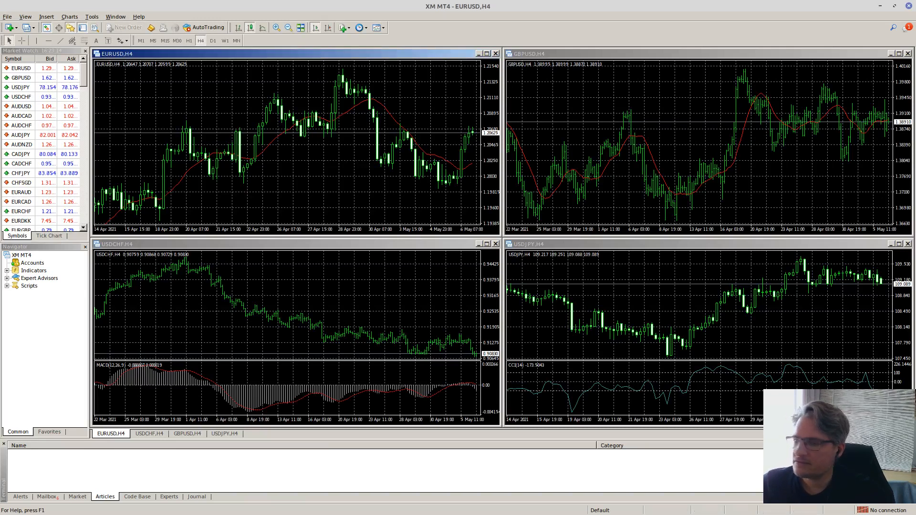
pyautogui.click(909, 6)
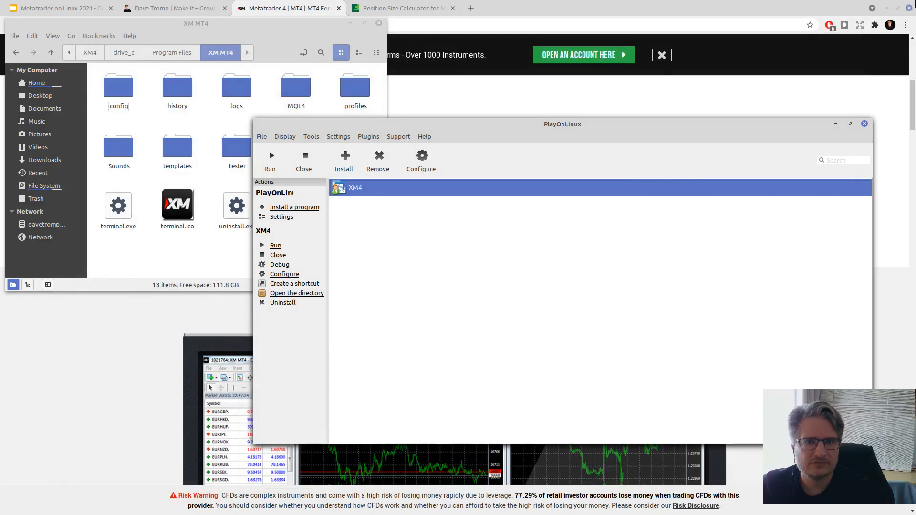
pyautogui.moveTo(463, 126); pyautogui.dragTo(368, 125)
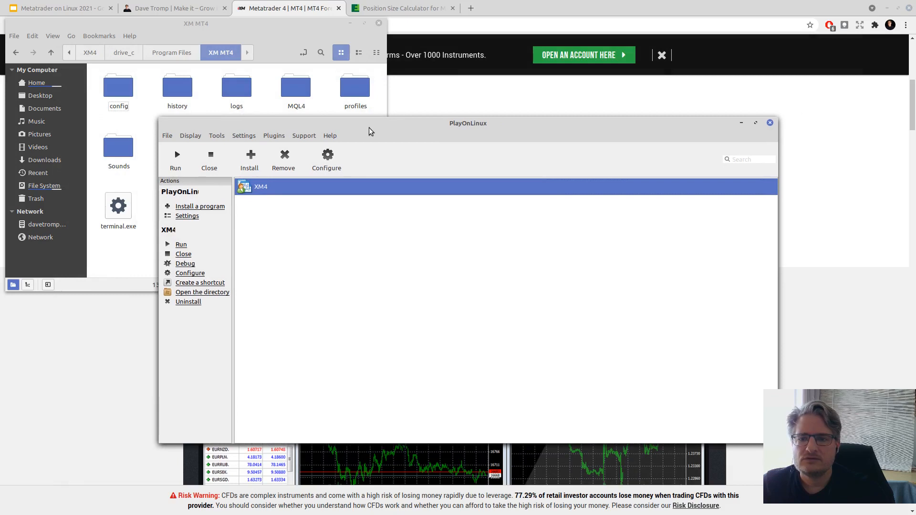
# - Navigate Nemo up to PlayOnLinux's virtual drives folder showing default and XM4, then raise PlayOnLinux
pyautogui.click(90, 54)
pyautogui.click(71, 54)
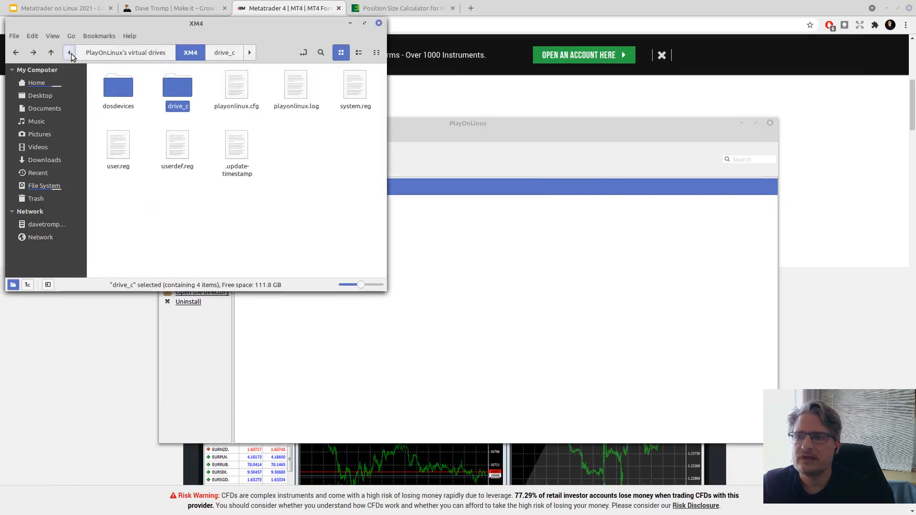
pyautogui.click(147, 53)
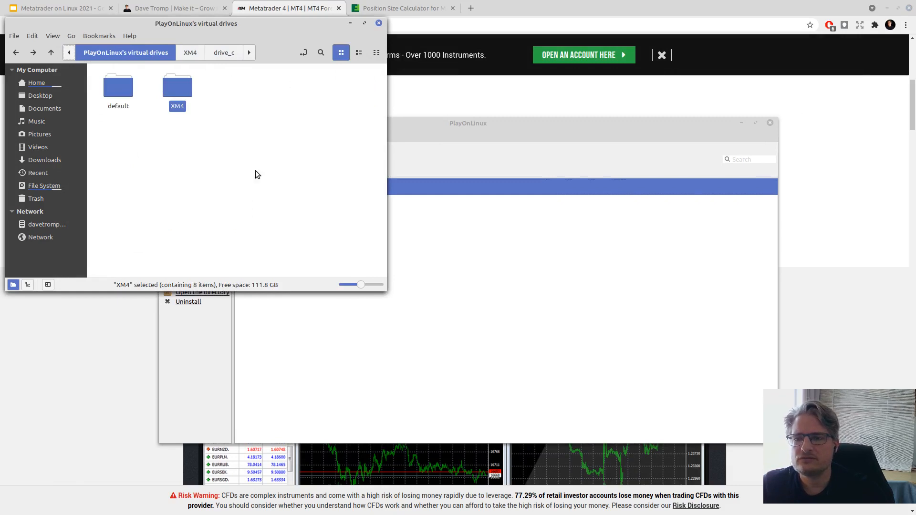
pyautogui.click(236, 133)
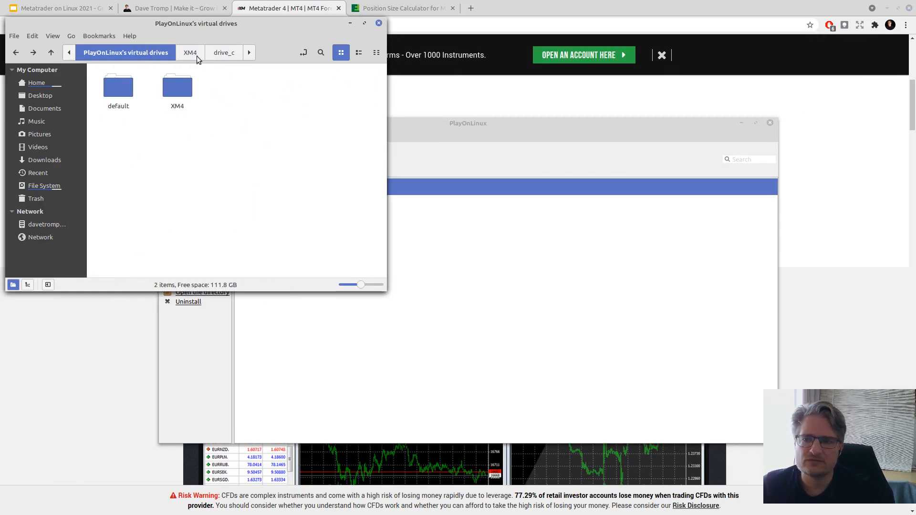
pyautogui.click(503, 124)
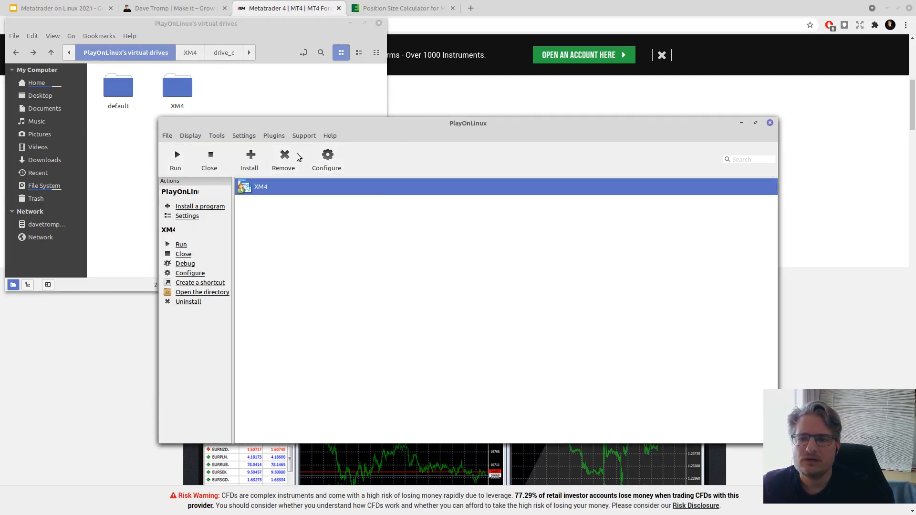
# - Start installing a non-listed program into a new virtual drive named XM5
pyautogui.click(249, 157)
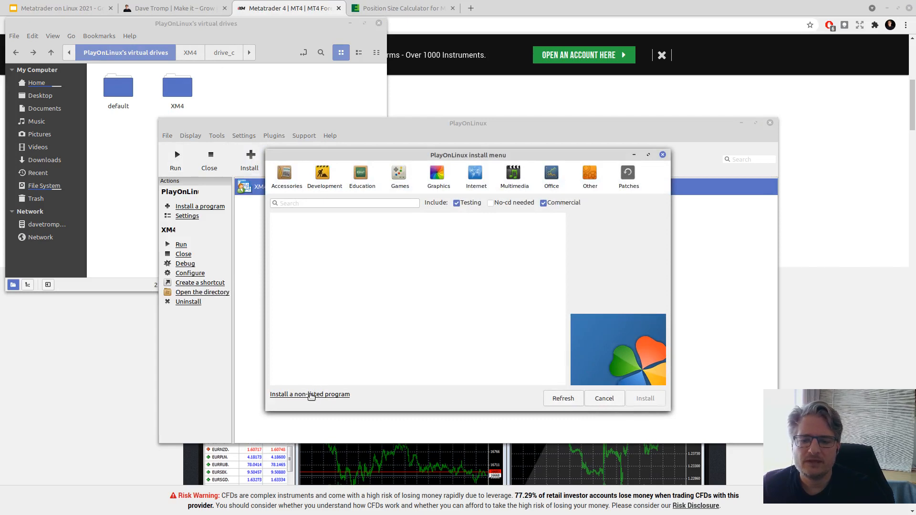
pyautogui.click(311, 395)
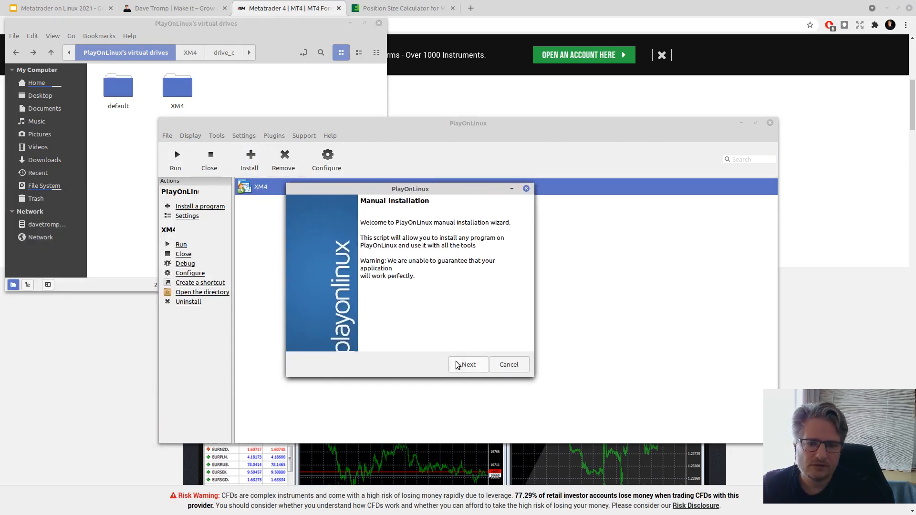
pyautogui.click(470, 364)
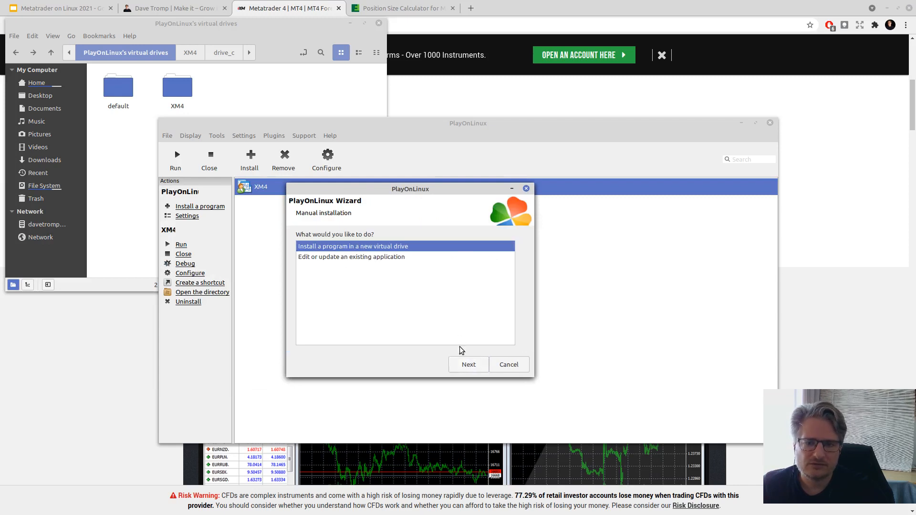
pyautogui.click(474, 372)
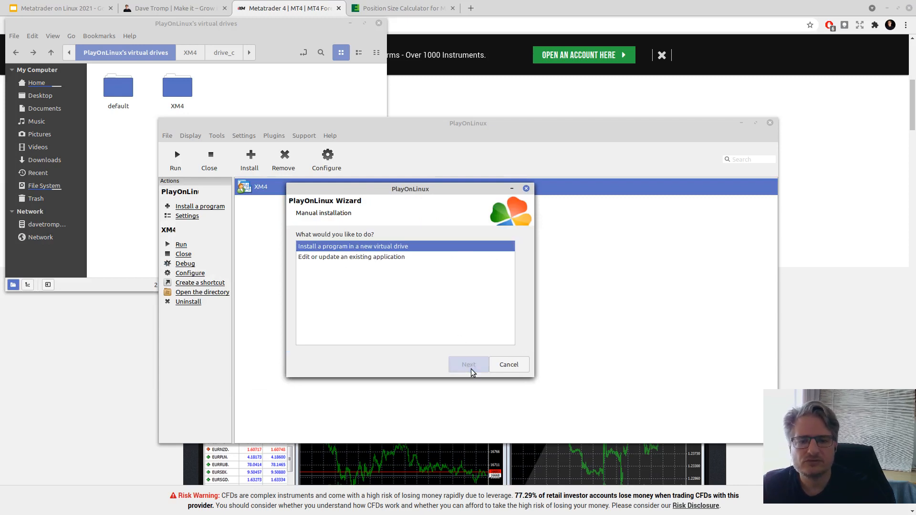
pyautogui.click(304, 253)
pyautogui.write('XM5')
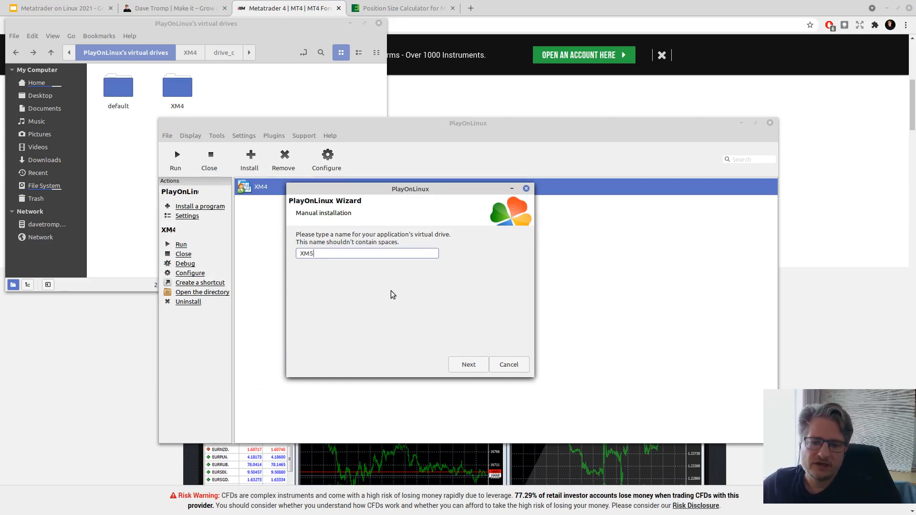
pyautogui.click(474, 367)
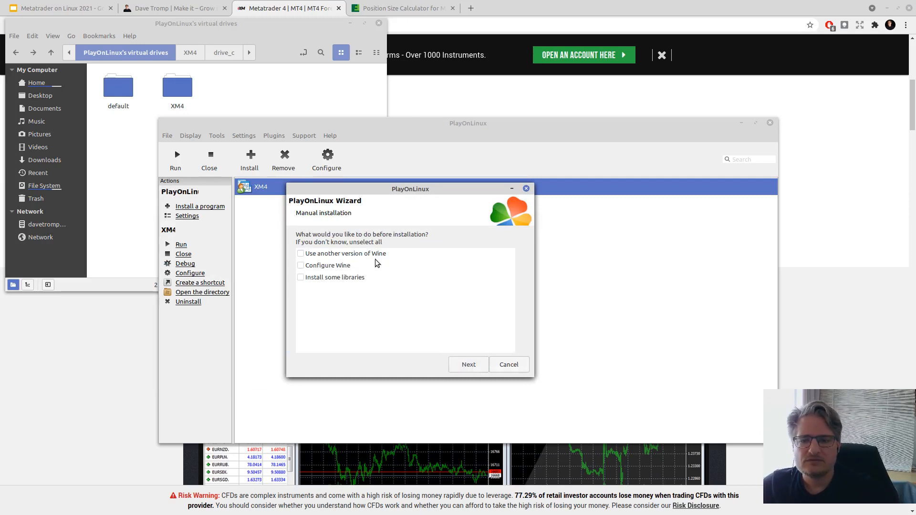
# - Use Wine version 3.20 with a 64-bit drive and begin creating it
pyautogui.click(331, 255)
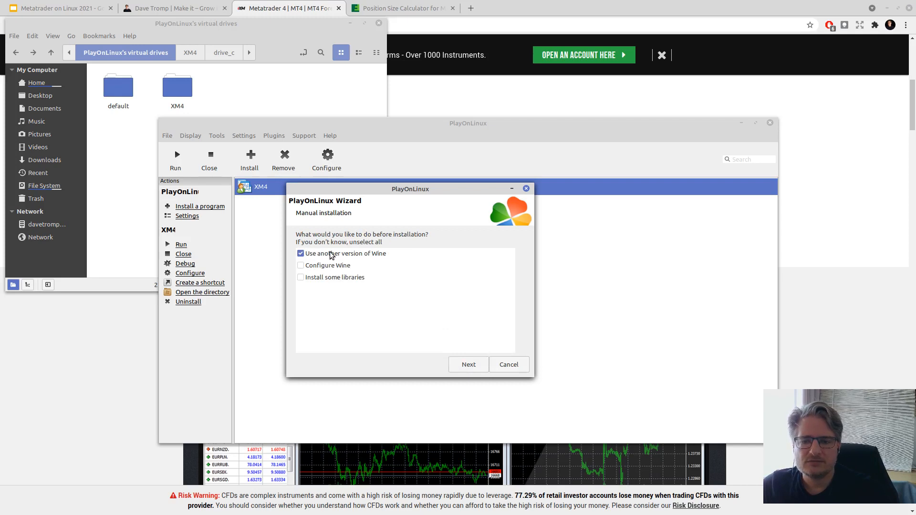
pyautogui.click(469, 366)
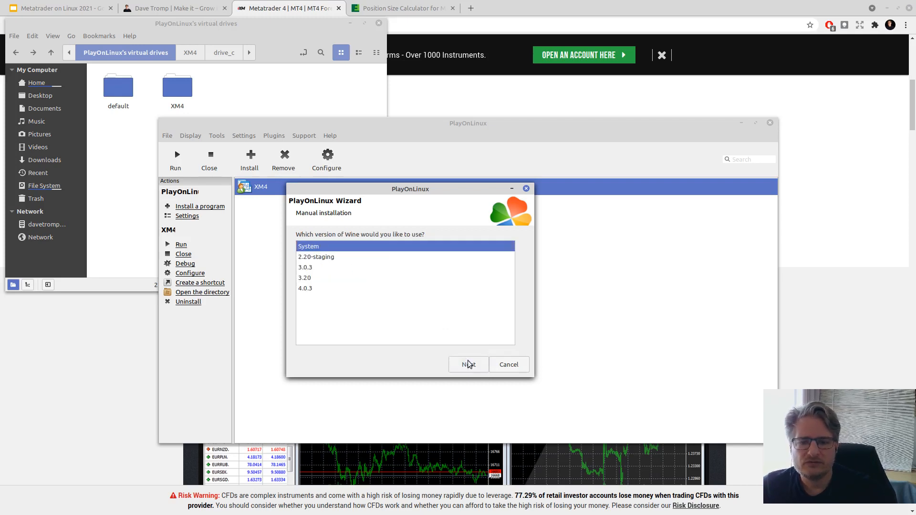
pyautogui.click(301, 278)
pyautogui.click(468, 364)
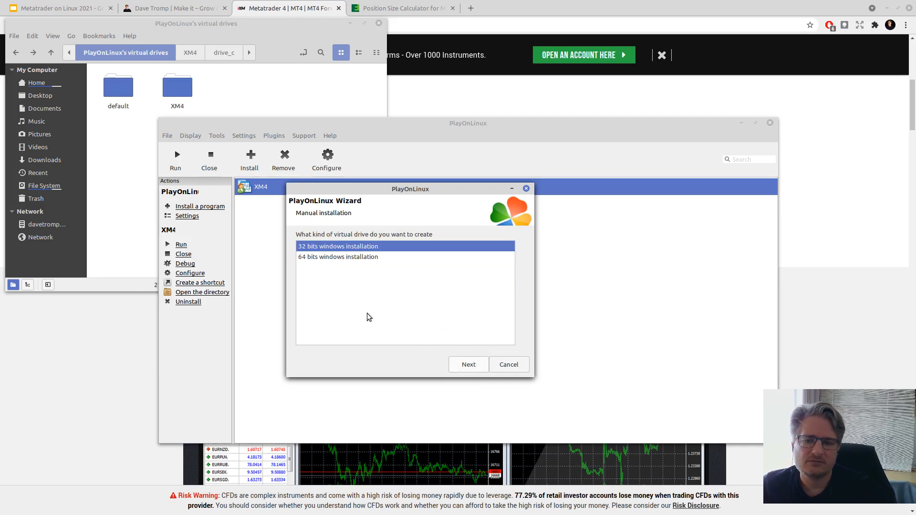
pyautogui.click(309, 260)
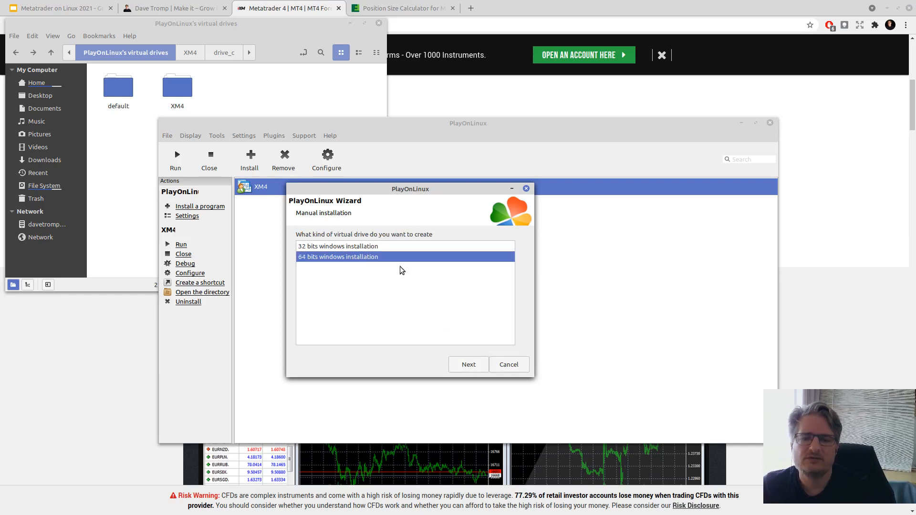
pyautogui.click(463, 367)
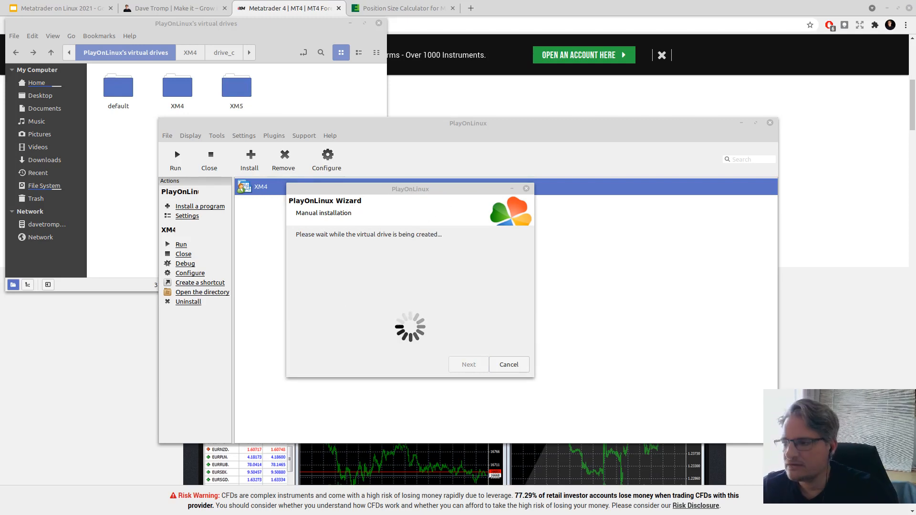
# - Install Wine Mono and Wine Gecko when prompted so the XM5 drive finishes creating
pyautogui.moveTo(463, 240); pyautogui.dragTo(448, 270)
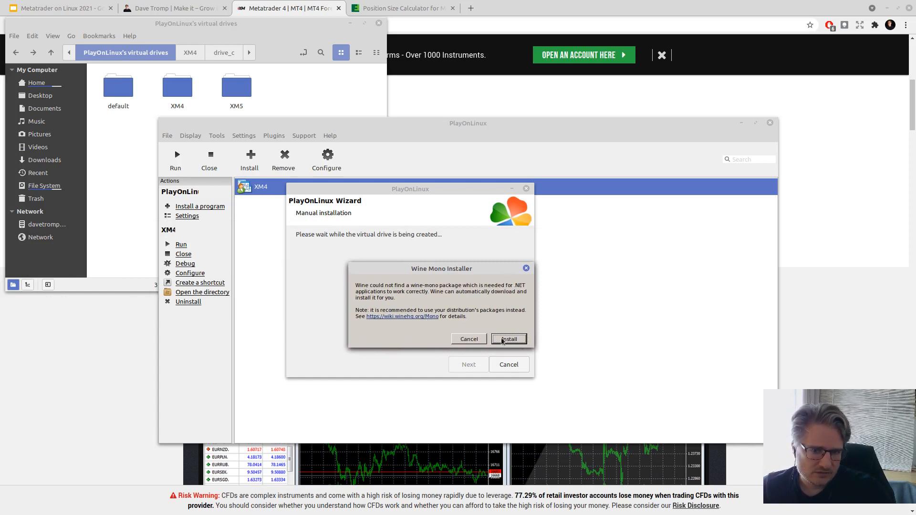
pyautogui.click(508, 339)
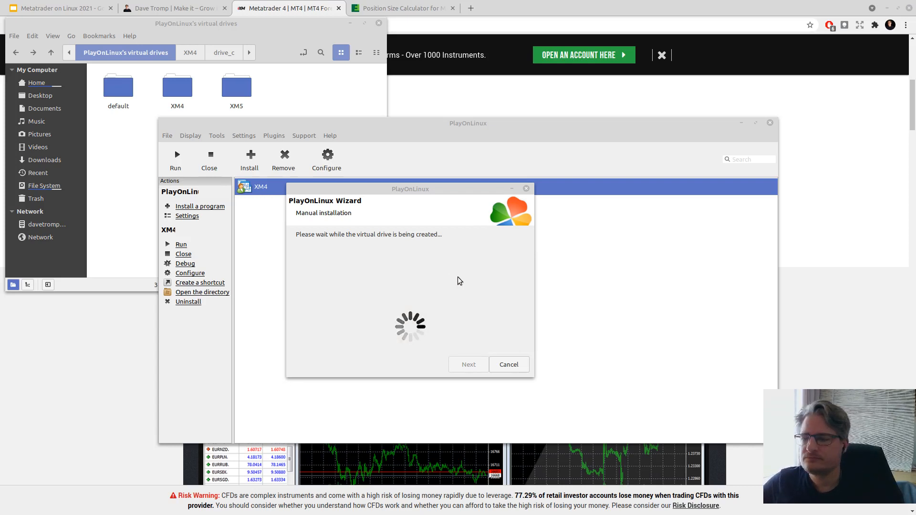
pyautogui.moveTo(126, 261); pyautogui.dragTo(360, 251)
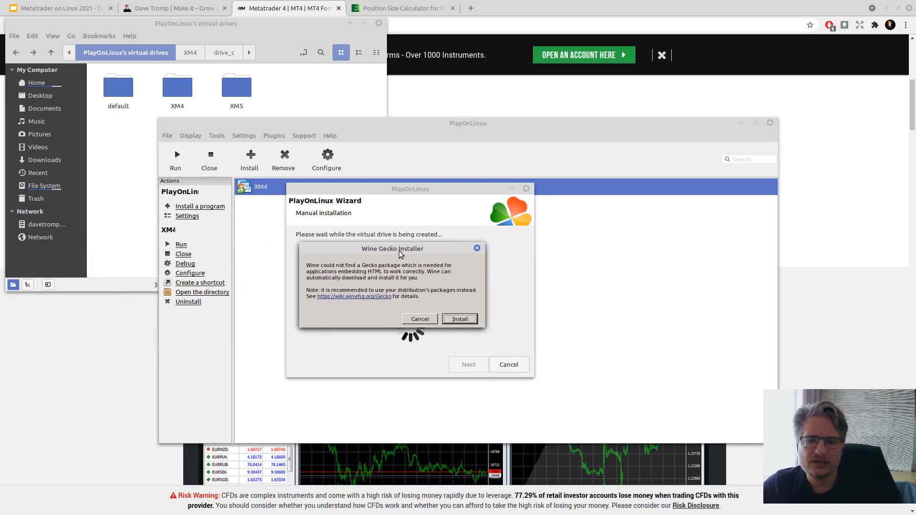
pyautogui.click(457, 323)
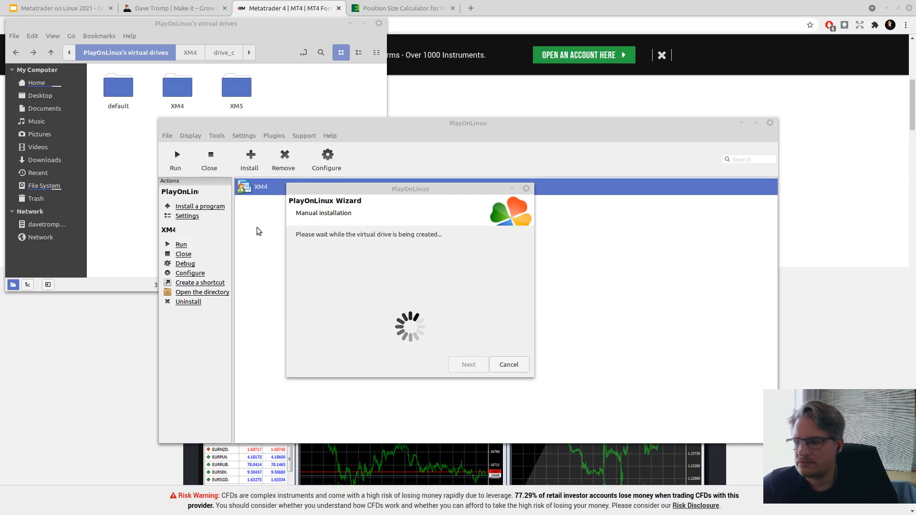
pyautogui.moveTo(410, 191); pyautogui.dragTo(520, 164)
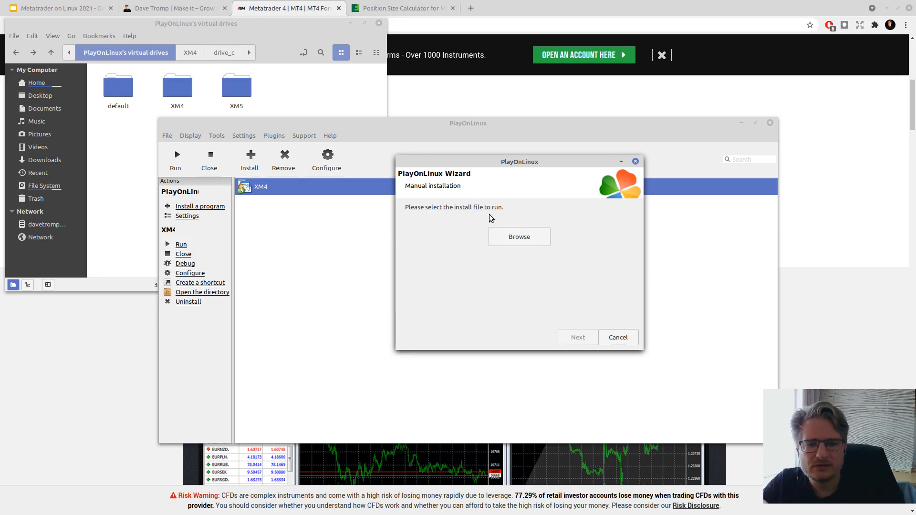
# - Pick xm.com5setup.exe from Downloads/XM5 as the installer and run it
pyautogui.click(519, 237)
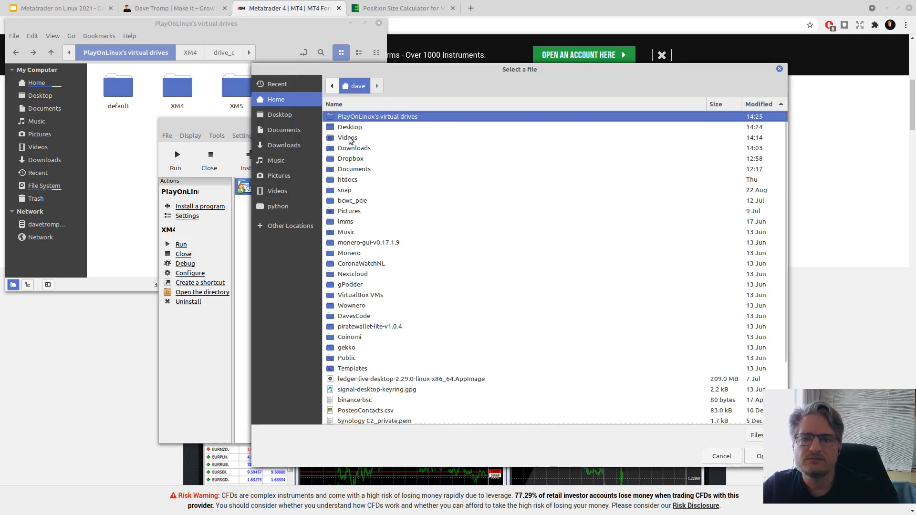
pyautogui.doubleClick(354, 152)
pyautogui.doubleClick(348, 119)
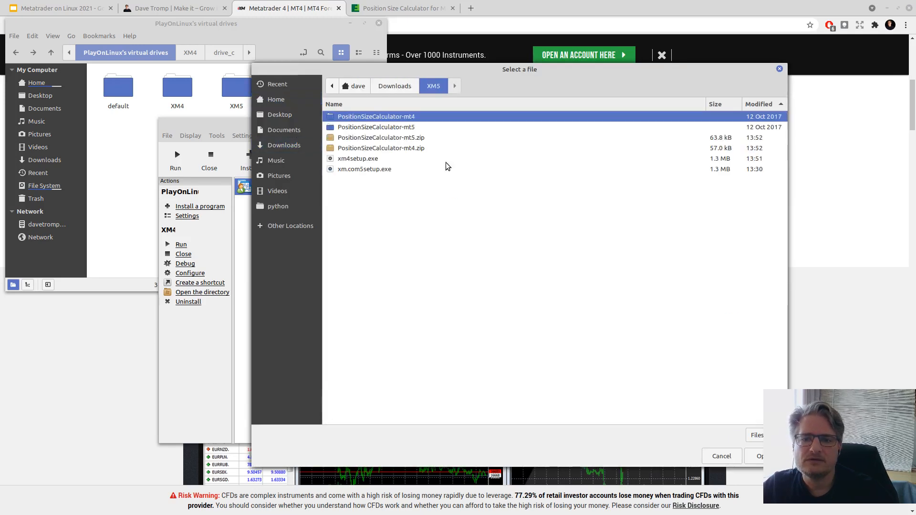
pyautogui.click(353, 170)
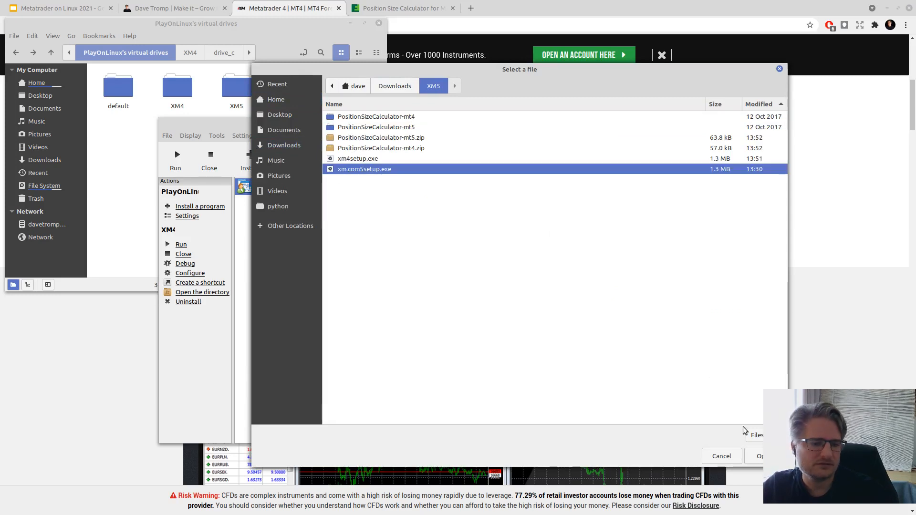
pyautogui.click(754, 458)
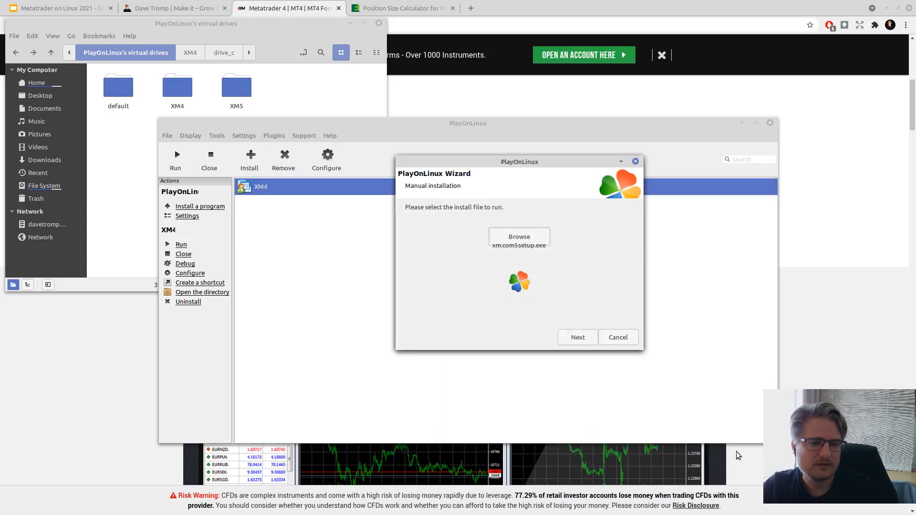
pyautogui.click(572, 335)
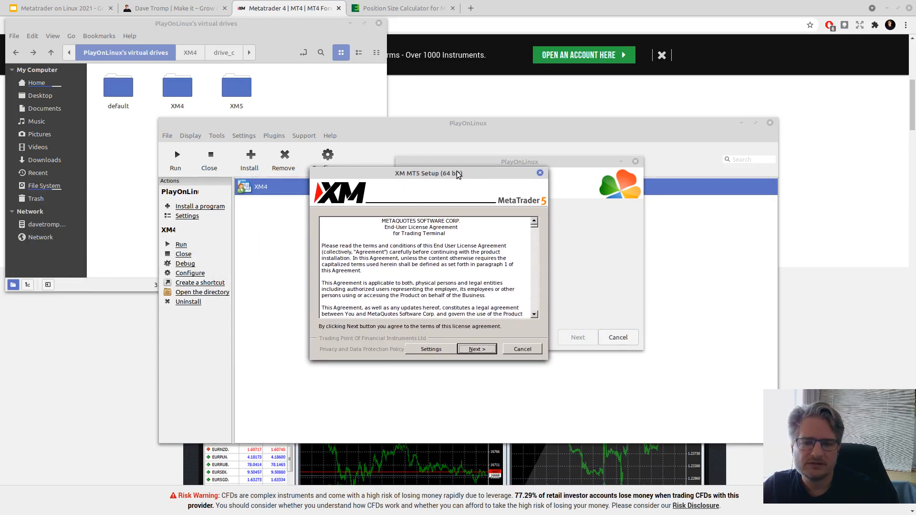
# - Accept the XM MT5 licence, let MetaTrader 5 install, and click Finish
pyautogui.click(477, 349)
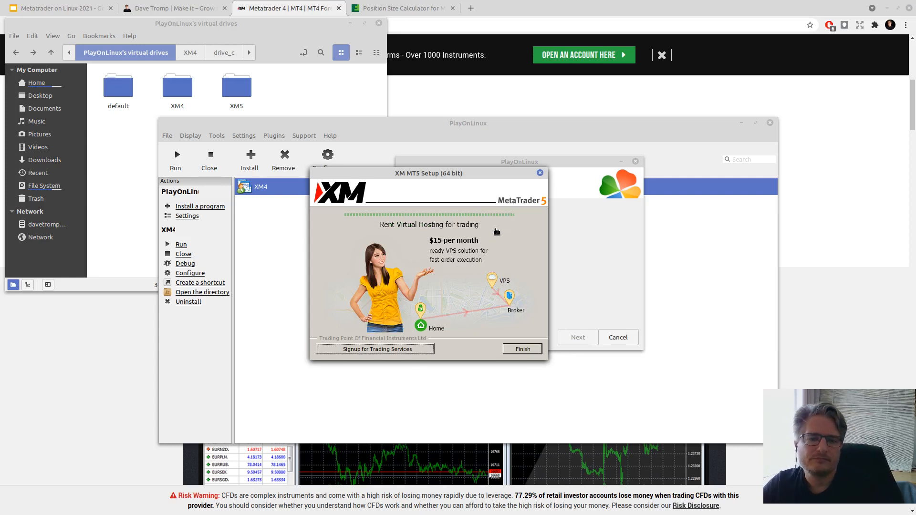
pyautogui.click(521, 349)
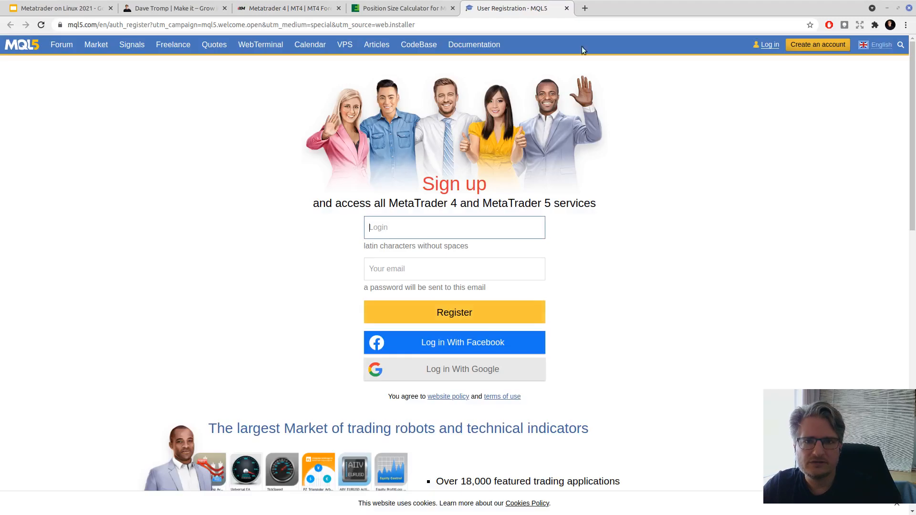
# - Close the MQL5 sign-up tab, centre the MT5 window, and continue with the XM broker
pyautogui.click(566, 10)
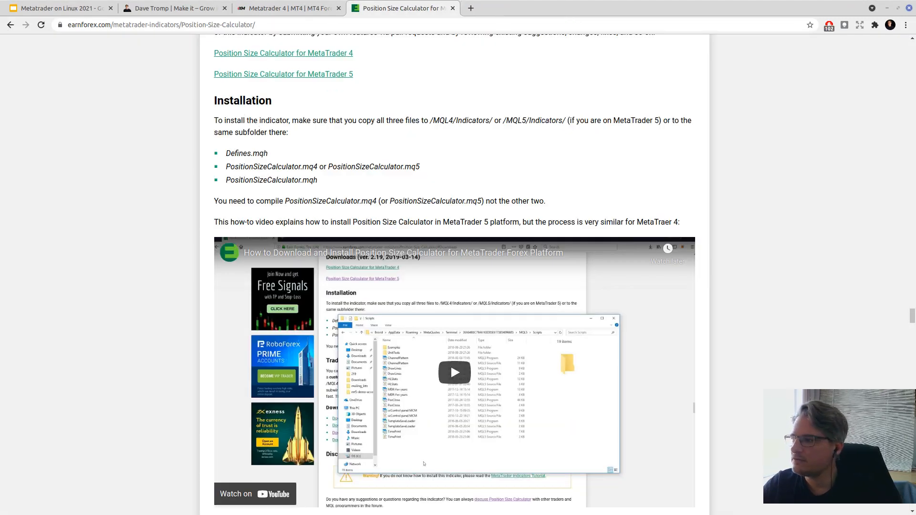
pyautogui.hotkey('alt', 'Tab')
pyautogui.moveTo(205, 33); pyautogui.dragTo(384, 61)
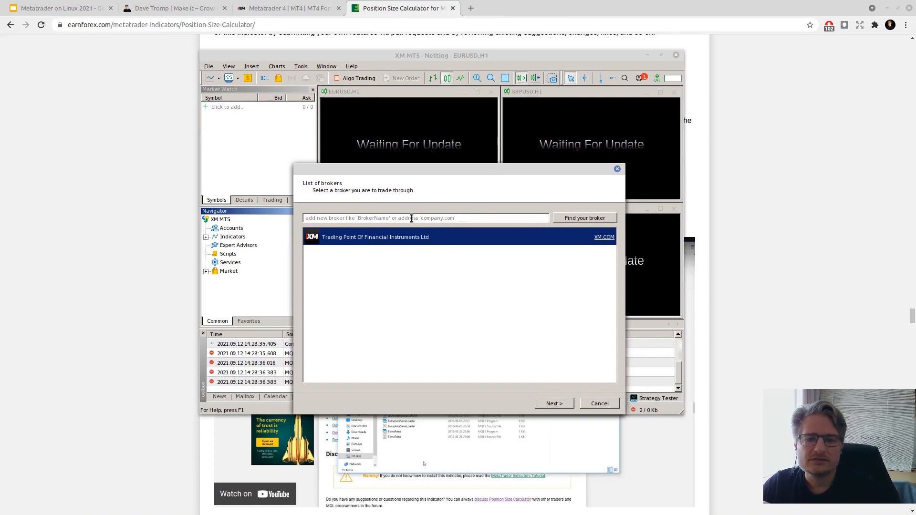
pyautogui.click(554, 403)
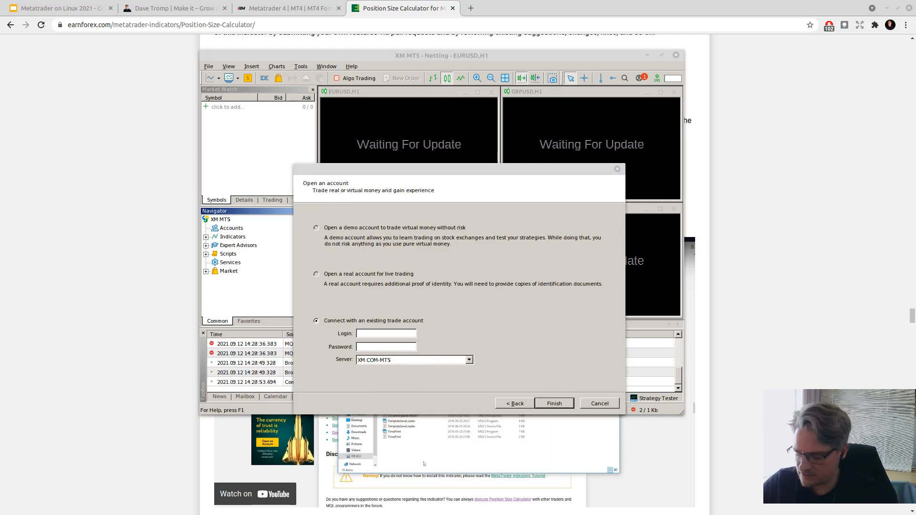
# - Log in to the existing XM demo account with the pasted login and password, then maximise MT5
pyautogui.click(368, 333)
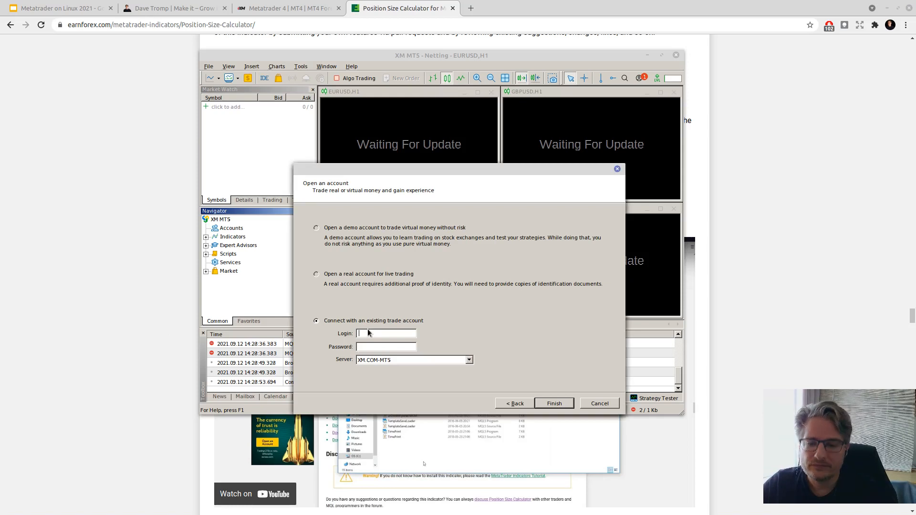
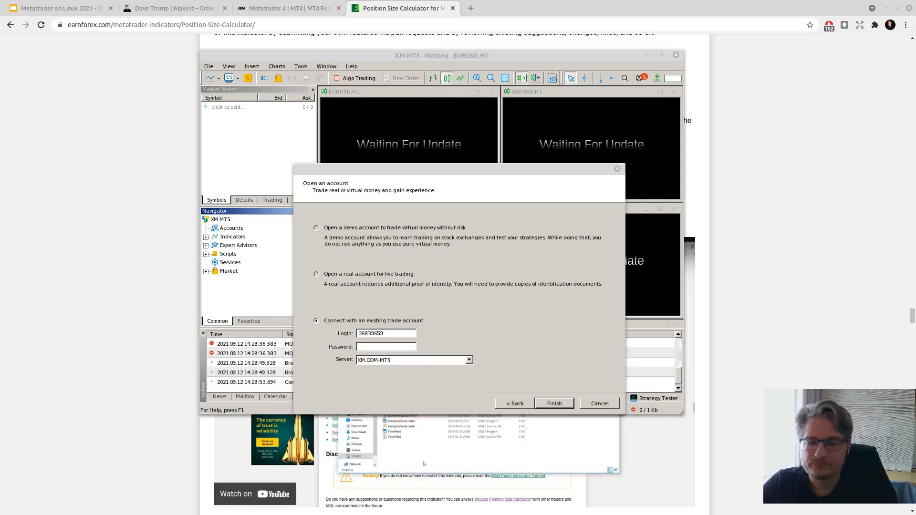
pyautogui.click(376, 347)
pyautogui.hotkey('ctrl', 'v')
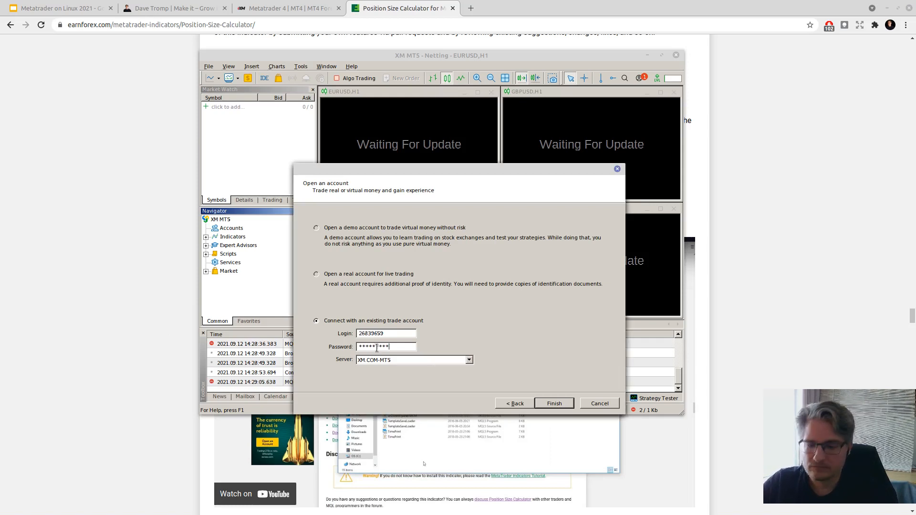
pyautogui.click(554, 403)
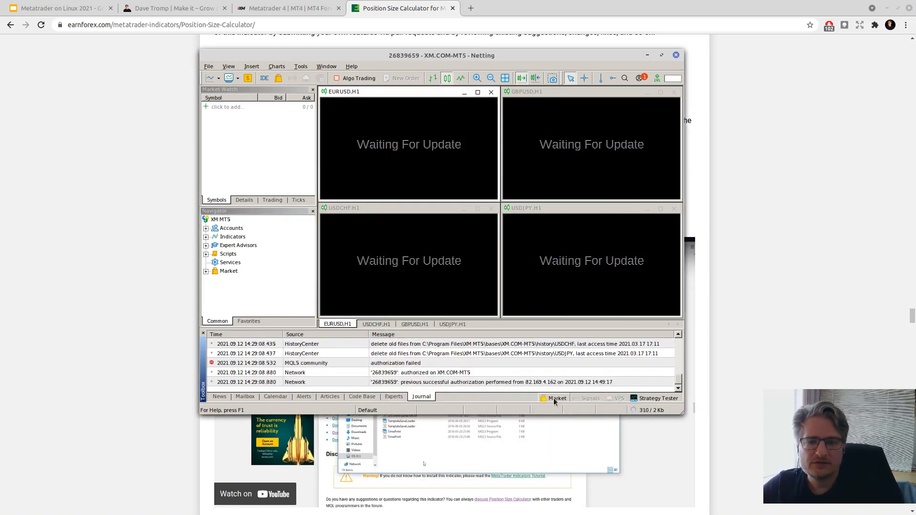
pyautogui.click(661, 54)
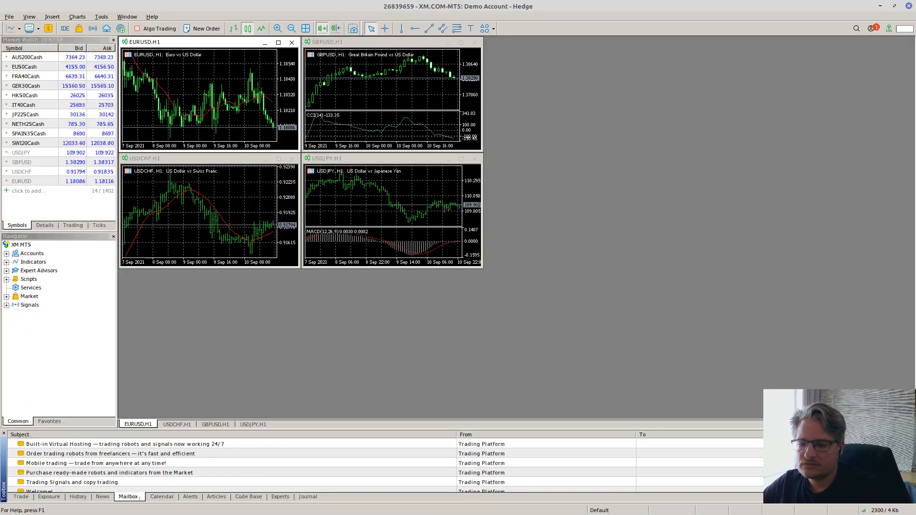
# - Show the Trade tab's 1 000 EUR balance, maximise the EURUSD H1 chart, then switch to the virtual drives window
pyautogui.click(22, 497)
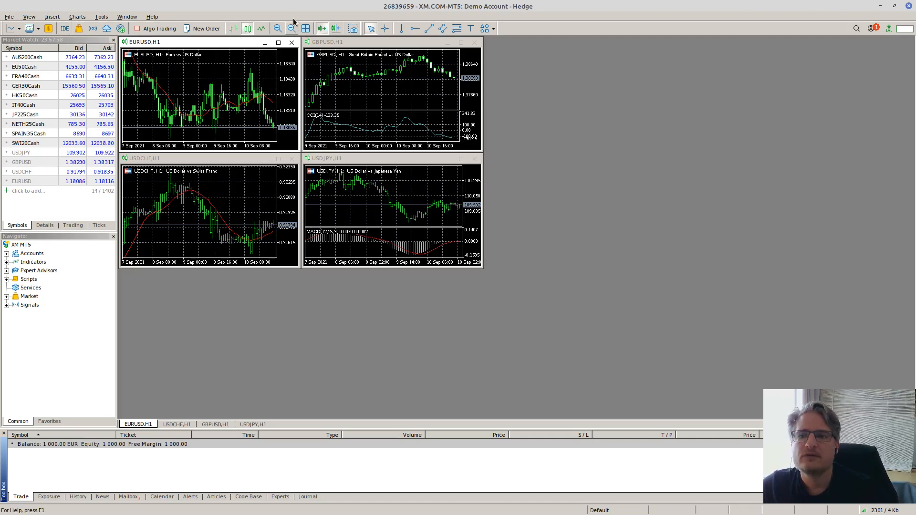
pyautogui.click(278, 43)
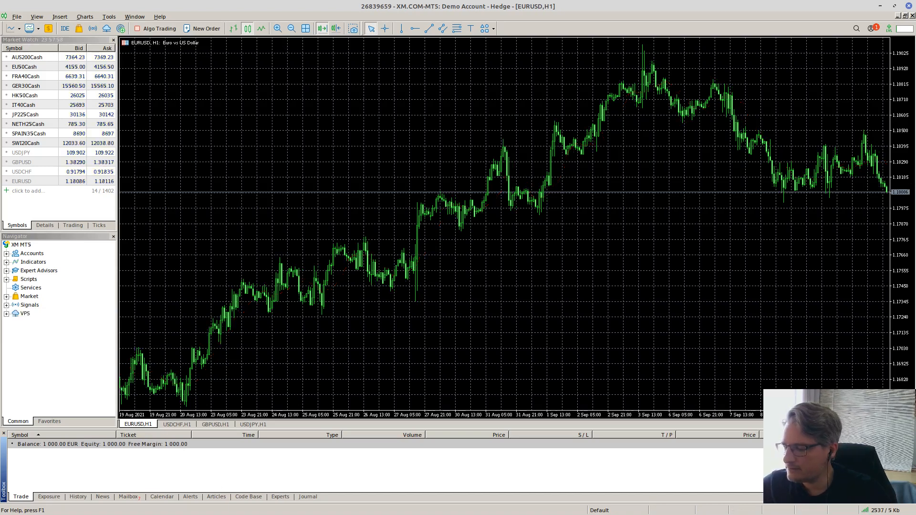
pyautogui.hotkey('alt', 'Tab')
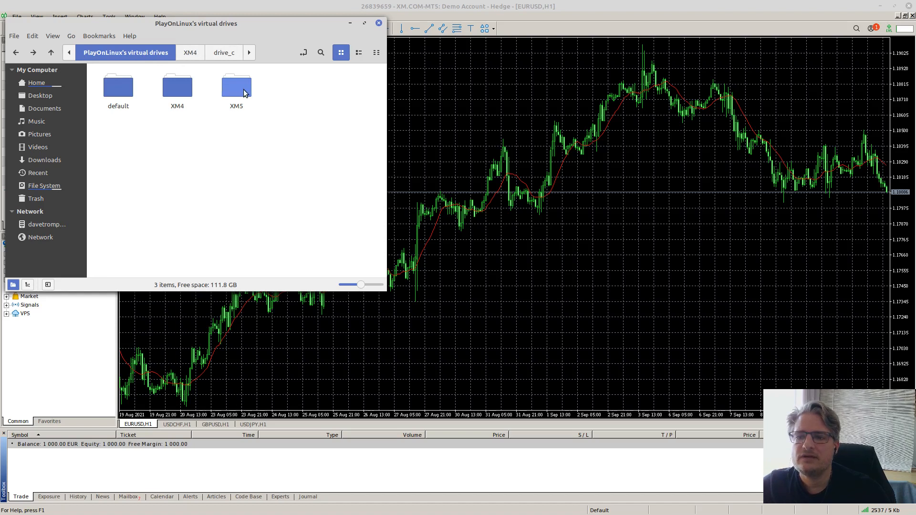
# - Browse Nemo into XM5 › drive_c › Program Files › XM MT5 › MQL5, then close it to reveal MetaTrader
pyautogui.doubleClick(237, 102)
pyautogui.doubleClick(176, 85)
pyautogui.doubleClick(172, 86)
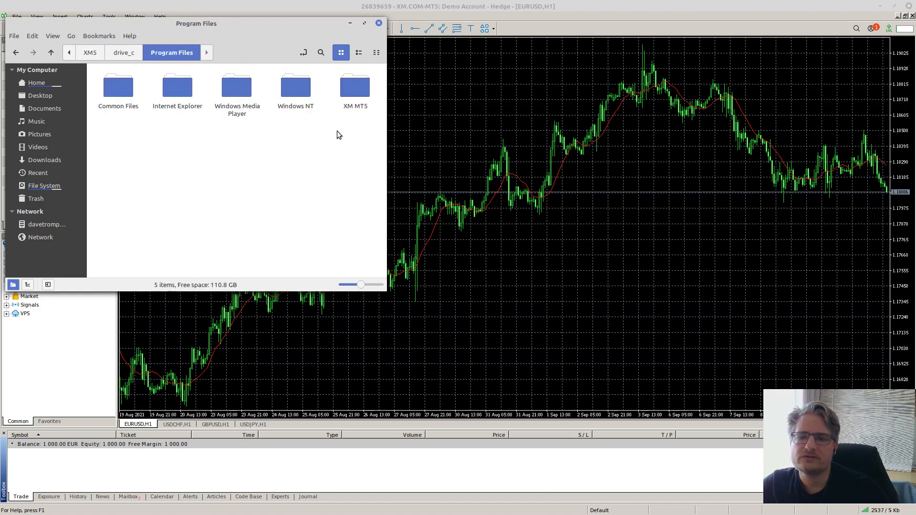
pyautogui.doubleClick(352, 89)
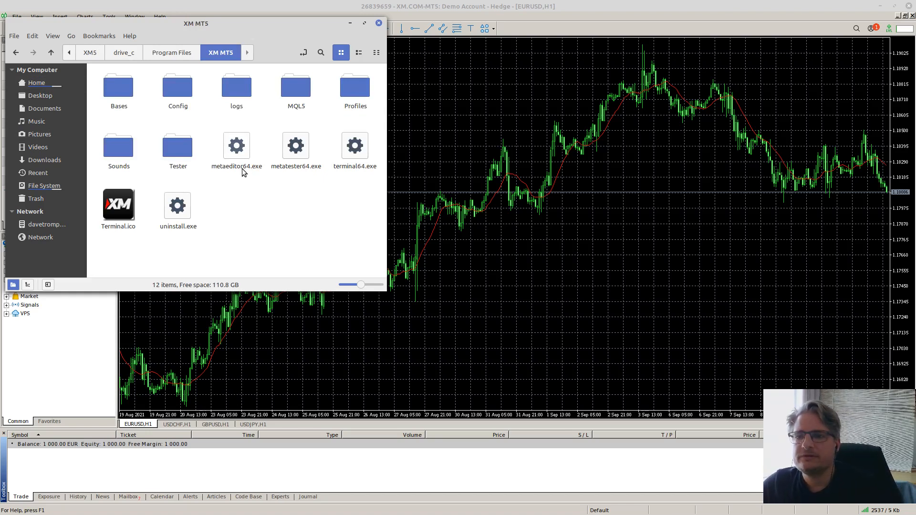
pyautogui.moveTo(204, 23); pyautogui.dragTo(491, 64)
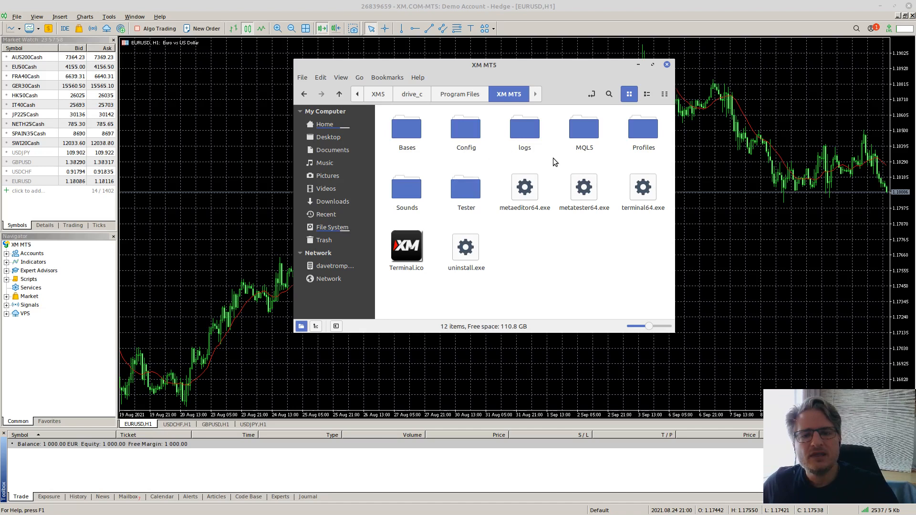
pyautogui.doubleClick(585, 133)
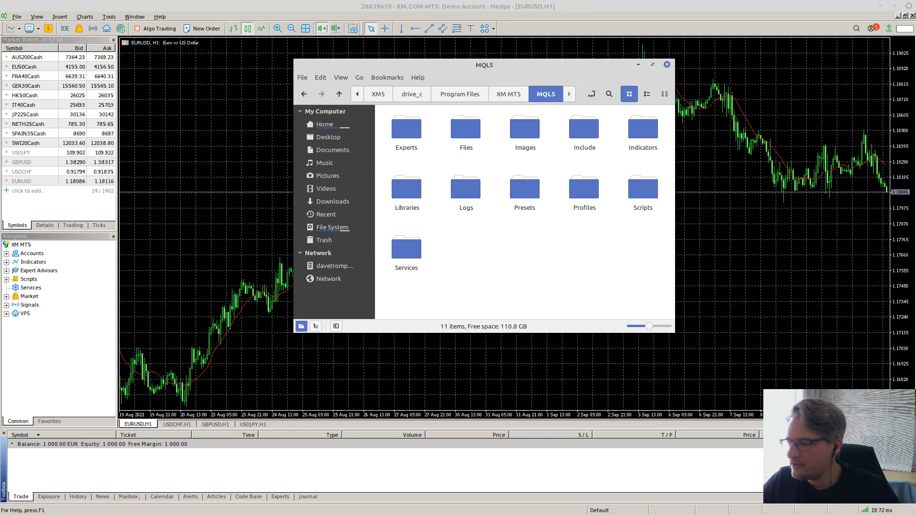
pyautogui.hotkey('alt', 'F4')
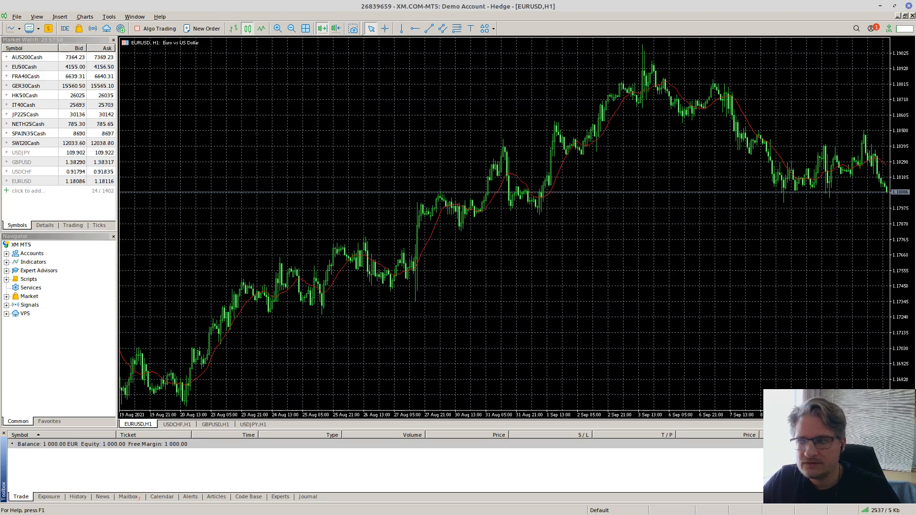
# - Read the installation notes on earnforex's Position Size Calculator page, then return to the MQL5 folder window
pyautogui.hotkey('alt', 'Tab')
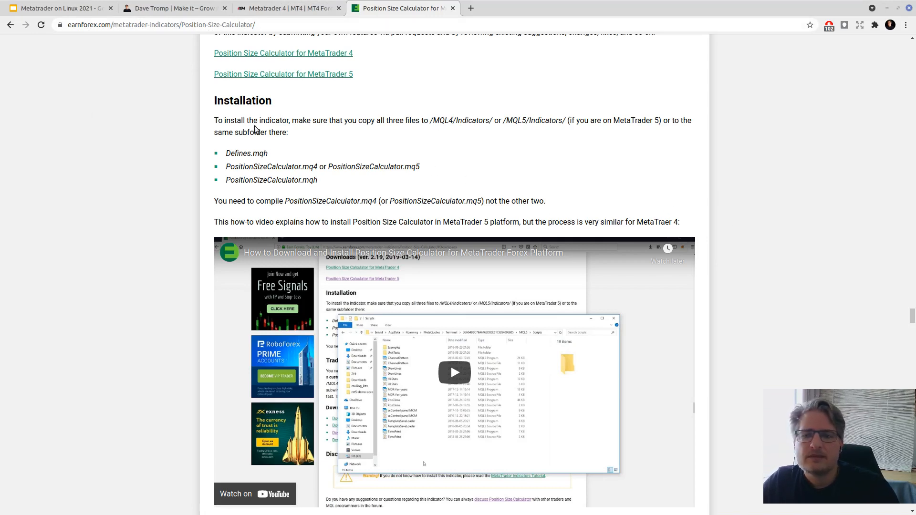
pyautogui.scroll(2, 267, 139)
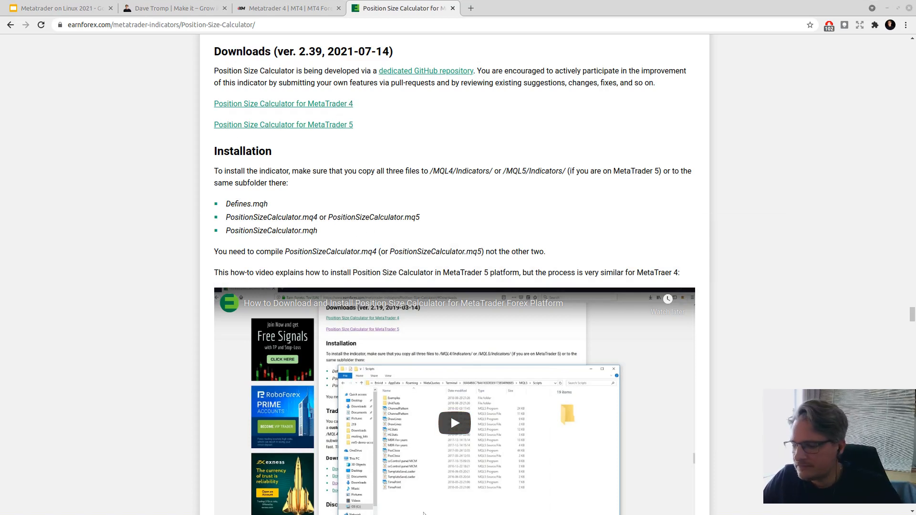
pyautogui.hotkey('alt', 'Tab')
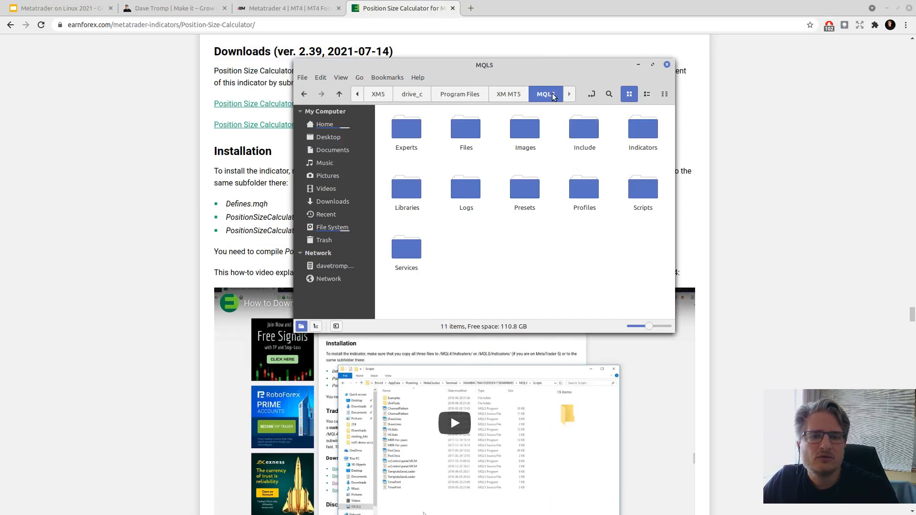
# - Open the Indicators folder and arrange it beside the PositionSizeCalculator-mt5 window
pyautogui.doubleClick(642, 133)
pyautogui.moveTo(553, 68); pyautogui.dragTo(645, 198)
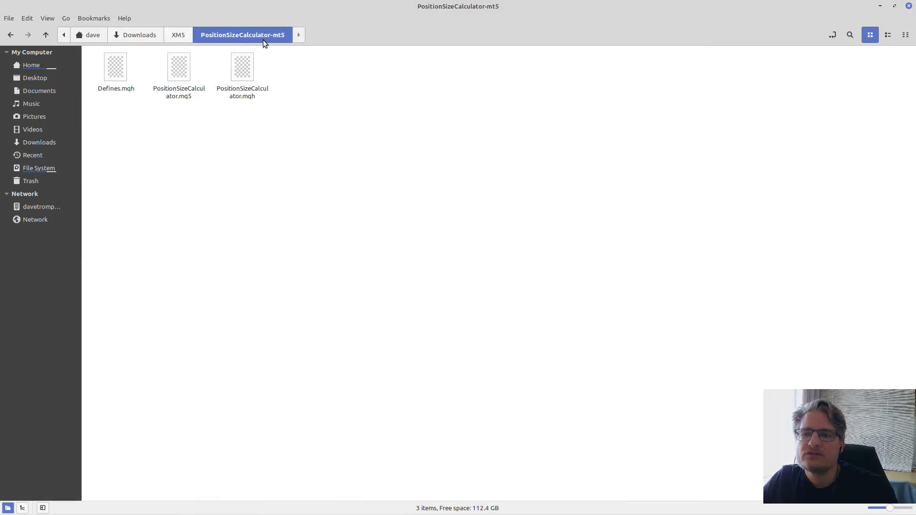
pyautogui.click(893, 7)
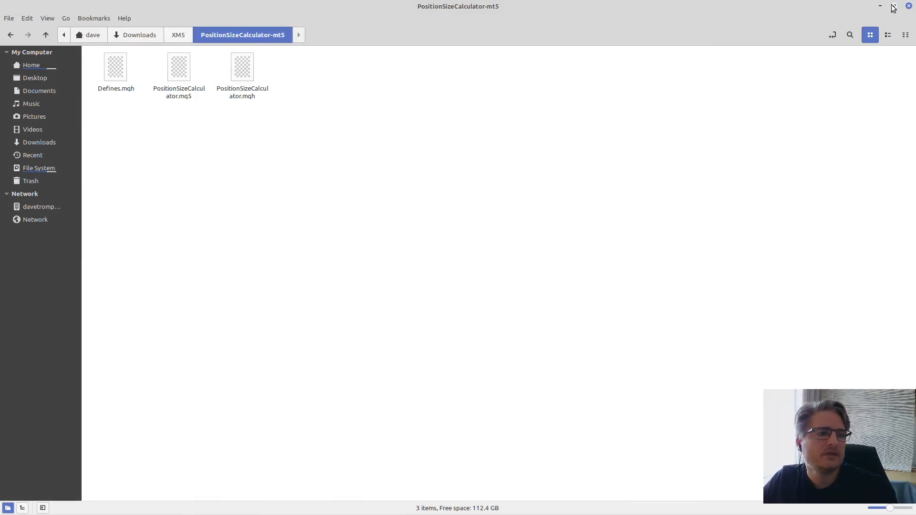
pyautogui.click(894, 7)
pyautogui.moveTo(548, 135); pyautogui.dragTo(301, 58)
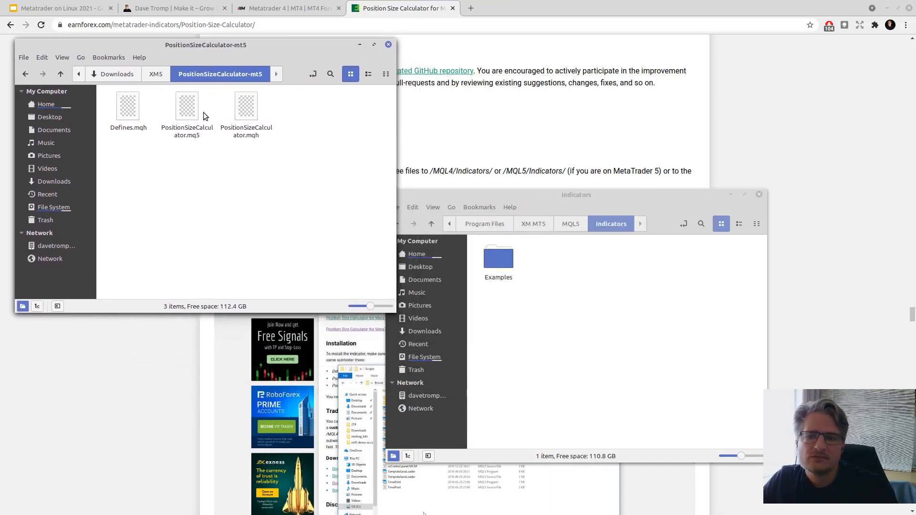
# - Move Defines.mqh and both PositionSizeCalculator files into Indicators, then switch to MetaTrader 5
pyautogui.moveTo(297, 166); pyautogui.dragTo(114, 116)
pyautogui.moveTo(246, 112); pyautogui.dragTo(668, 329)
pyautogui.click(654, 370)
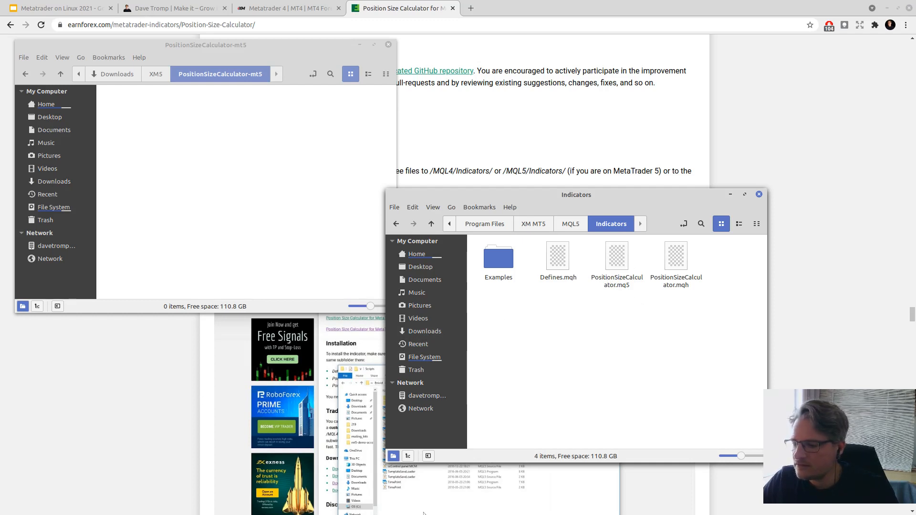
pyautogui.hotkey('alt', 'Tab')
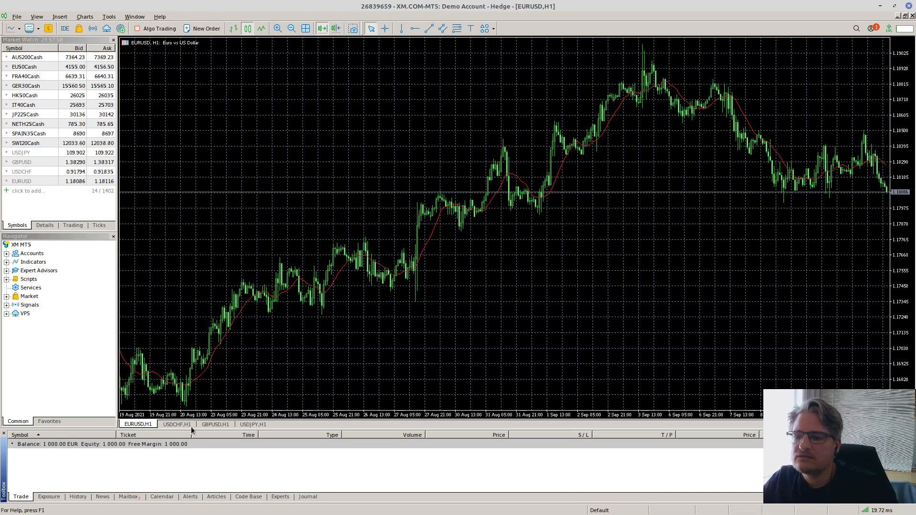
# - Expand Indicators in the Navigator, look through the Tools, File and View menus, and start MetaEditor from the IDE button
pyautogui.click(6, 262)
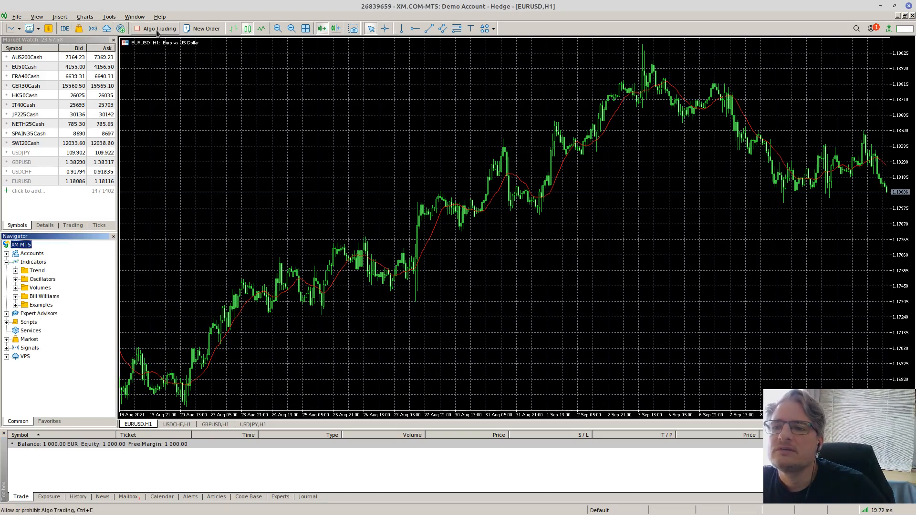
pyautogui.click(113, 18)
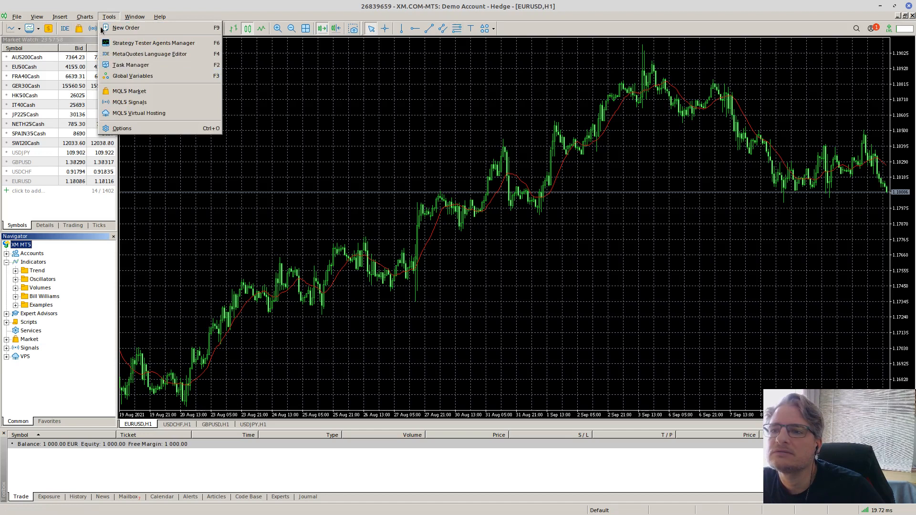
pyautogui.click(16, 16)
pyautogui.click(37, 17)
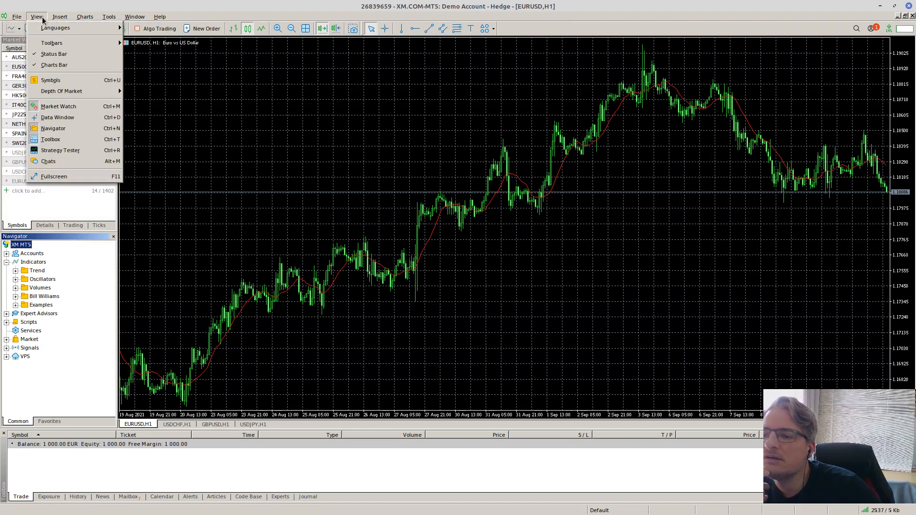
pyautogui.moveTo(78, 20)
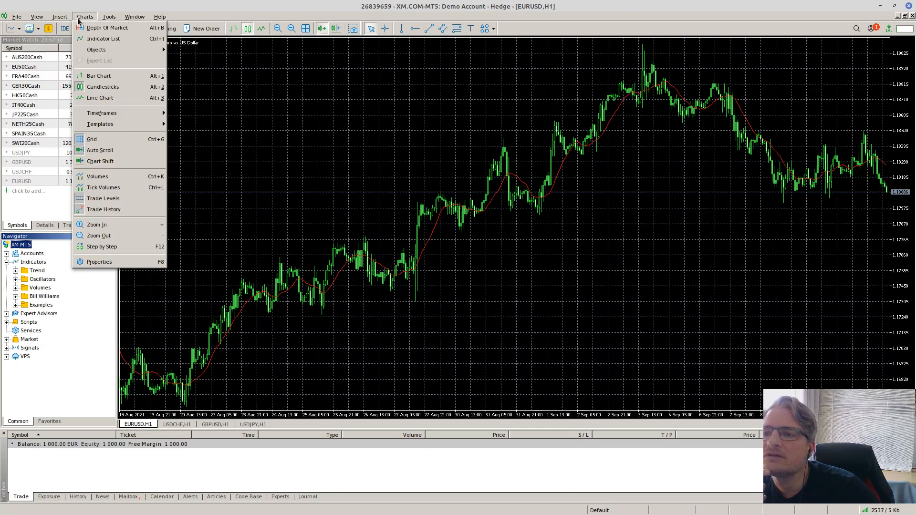
pyautogui.moveTo(140, 19)
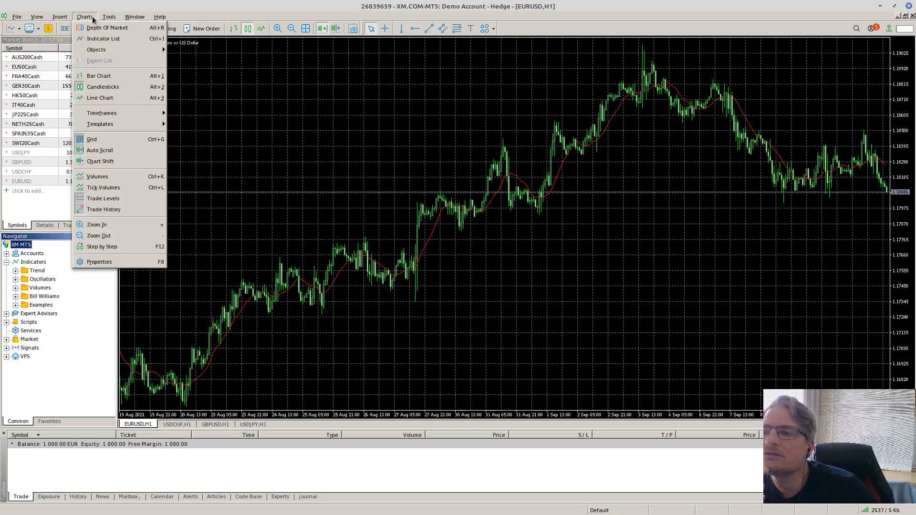
pyautogui.click(220, 14)
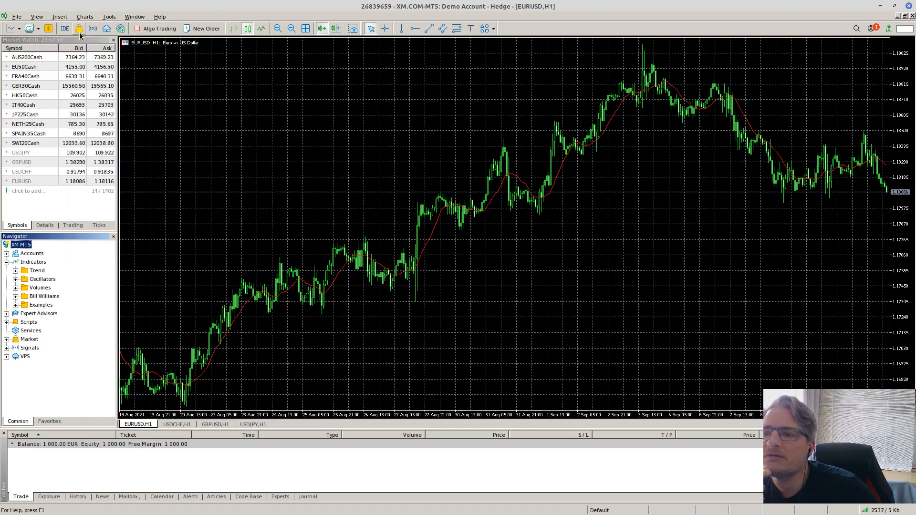
pyautogui.click(68, 30)
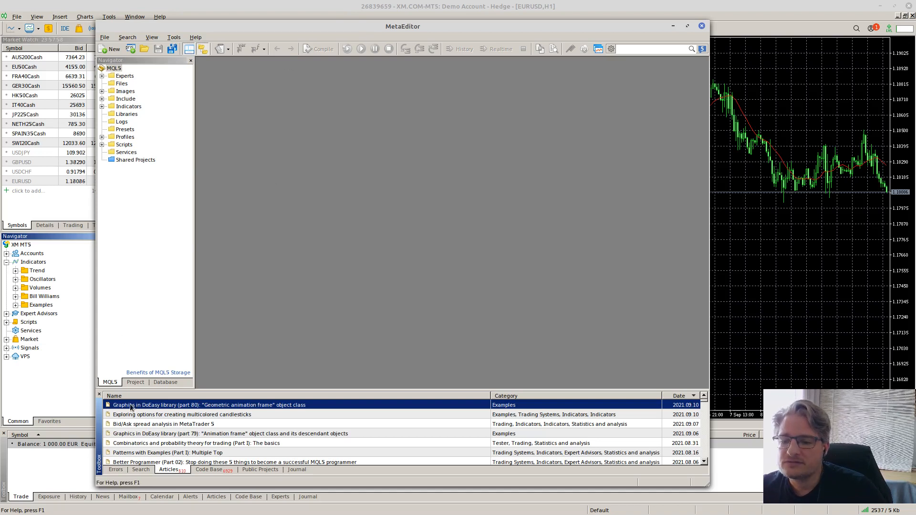
# - Browse the Open dialog through the drives and My Documents, then cancel without opening anything
pyautogui.click(147, 48)
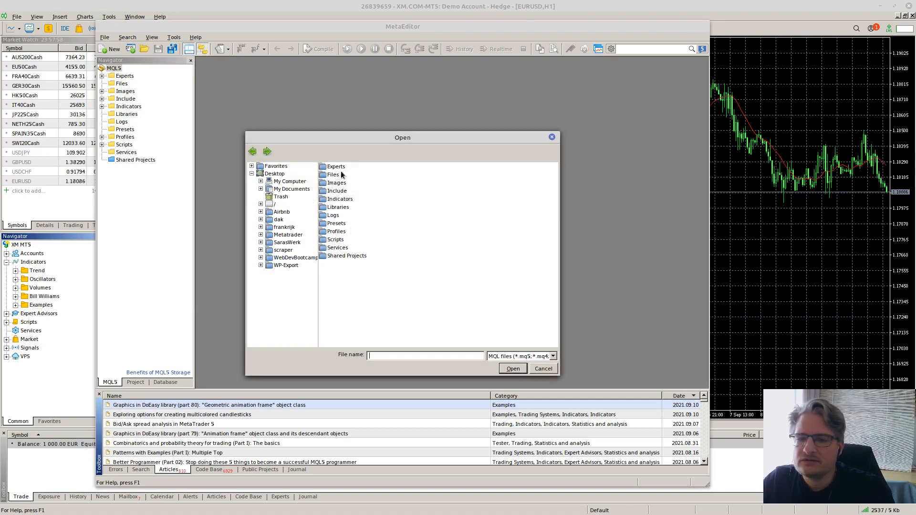
pyautogui.click(287, 182)
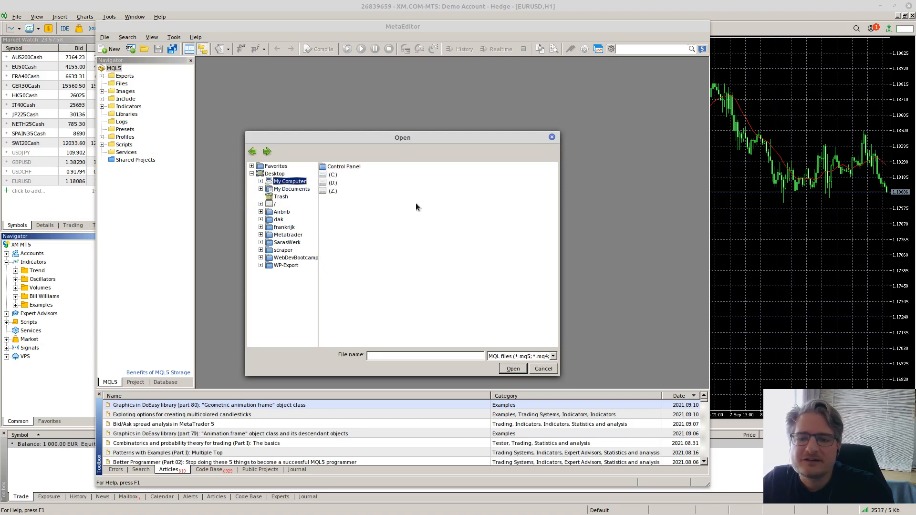
pyautogui.doubleClick(291, 188)
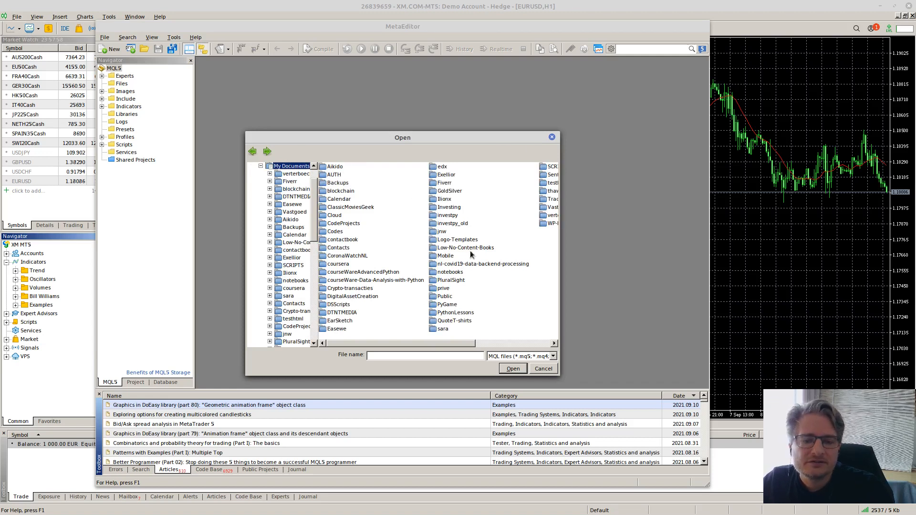
pyautogui.click(551, 137)
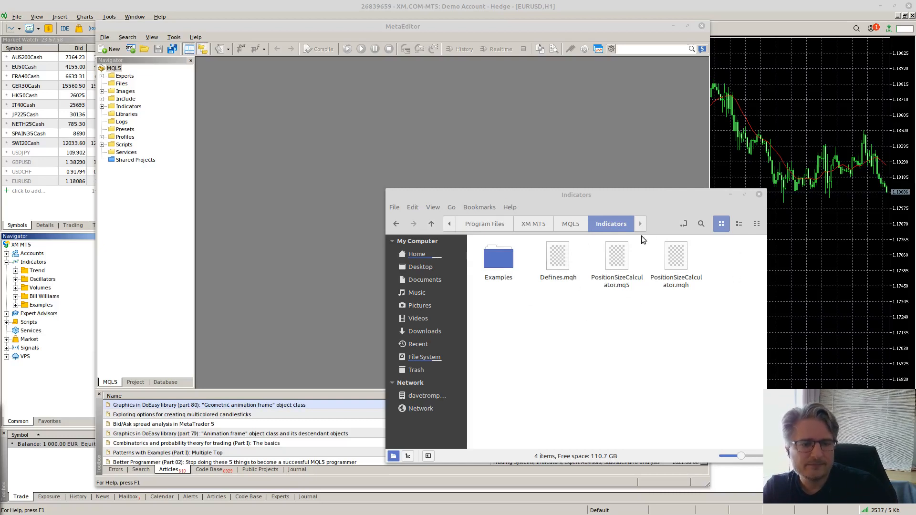
# - Drag PositionSizeCalculator.mq5 from the Indicators folder into MetaEditor and maximize its editor
pyautogui.click(616, 263)
pyautogui.moveTo(616, 264); pyautogui.dragTo(363, 164)
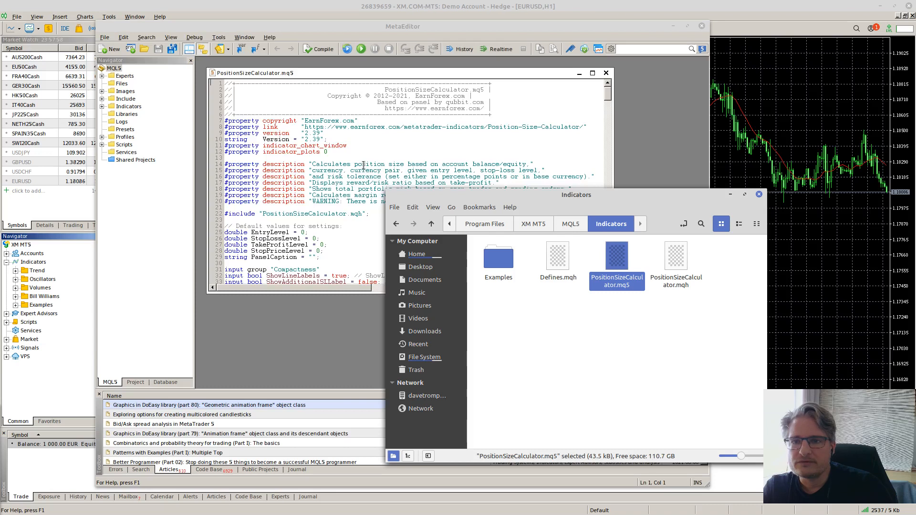
pyautogui.click(592, 73)
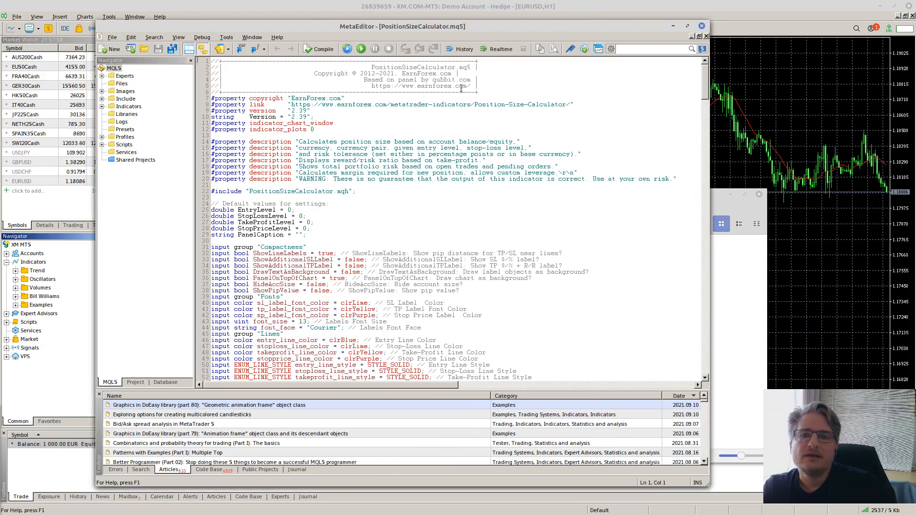
# - Compile PositionSizeCalculator.mq5, confirming 0 errors and 0 warnings, then close MetaEditor
pyautogui.click(319, 49)
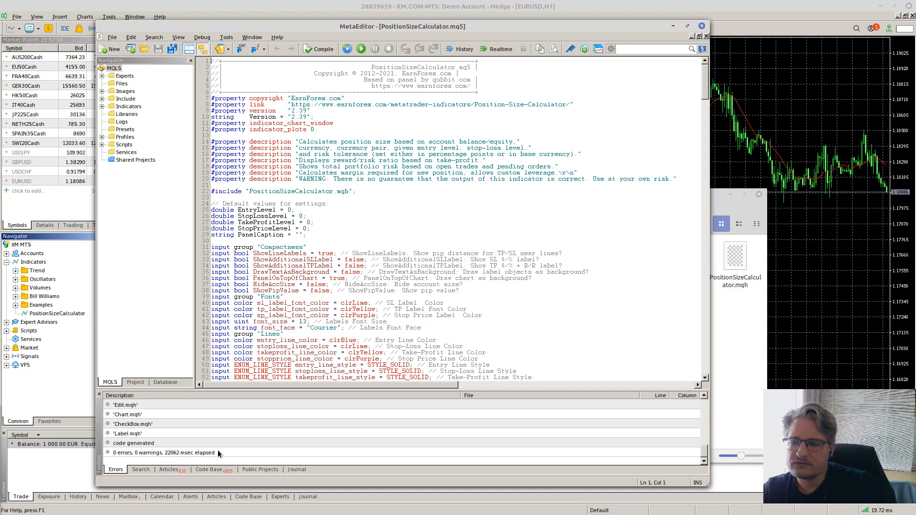
pyautogui.click(701, 25)
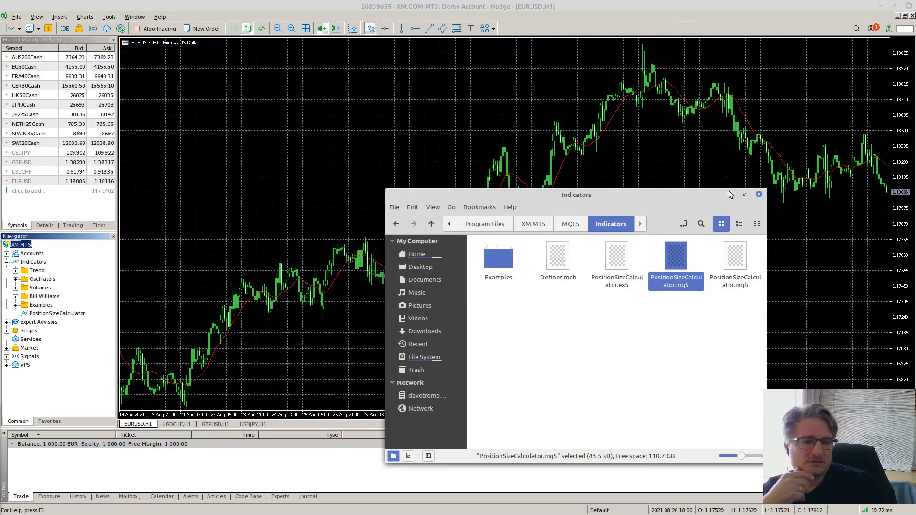
# - Close Nemo and drop PositionSizeCalculator 2.39 on the EURUSD H1 chart, reviewing its Inputs, Colors and Visualization tabs and allowing Signals settings modification
pyautogui.click(758, 194)
pyautogui.moveTo(39, 312); pyautogui.dragTo(320, 206)
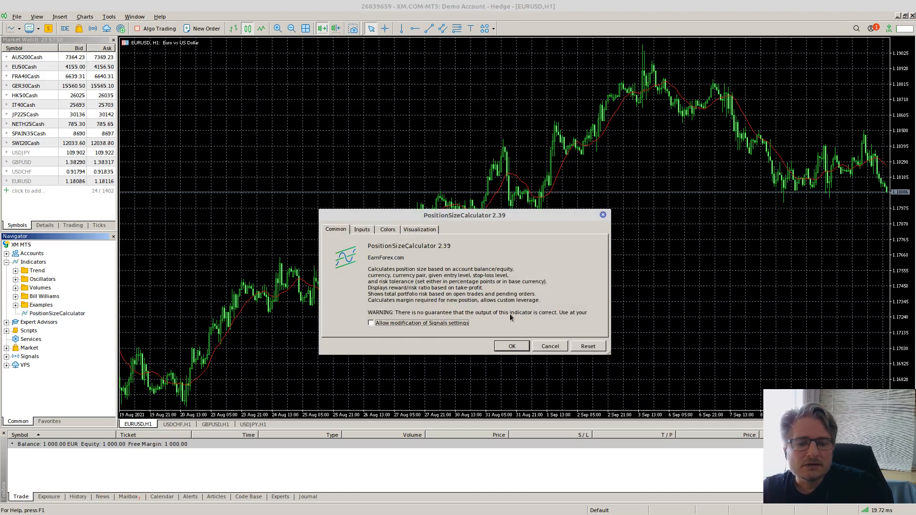
pyautogui.click(364, 230)
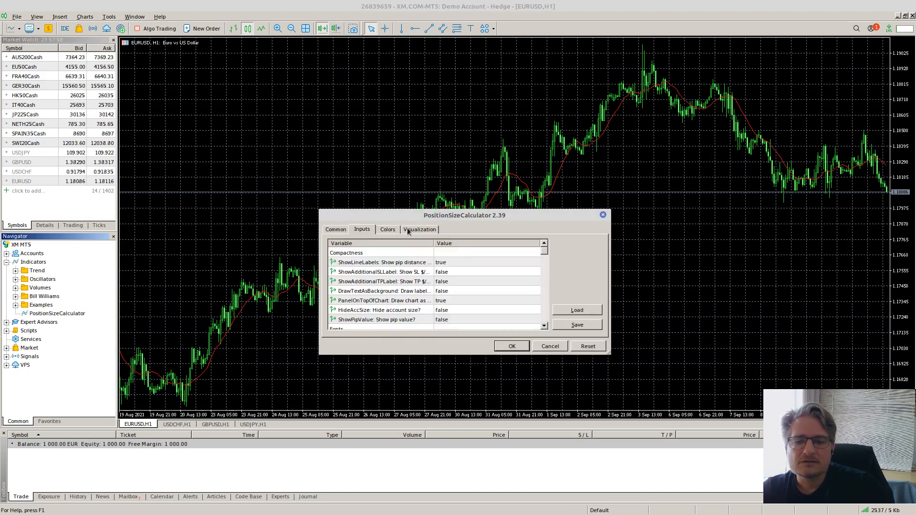
pyautogui.scroll(-4, 437, 260)
pyautogui.scroll(4, 444, 276)
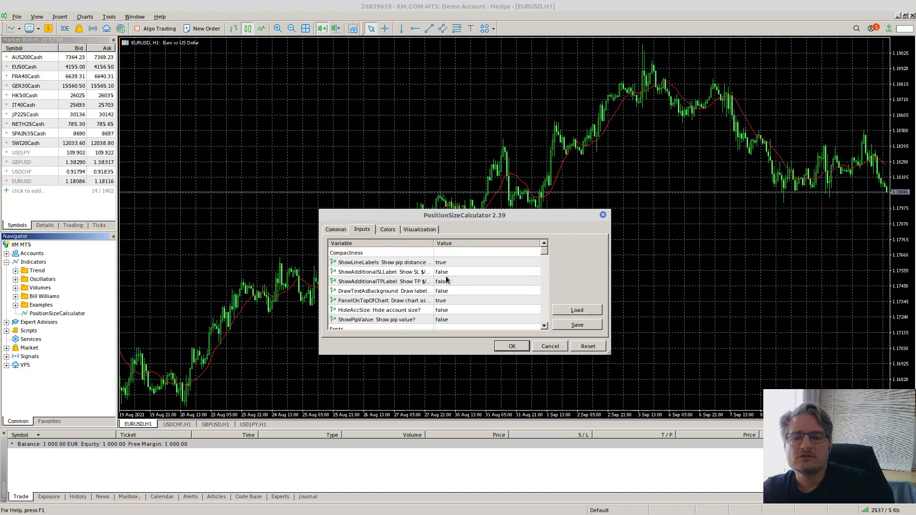
pyautogui.click(387, 231)
pyautogui.click(419, 231)
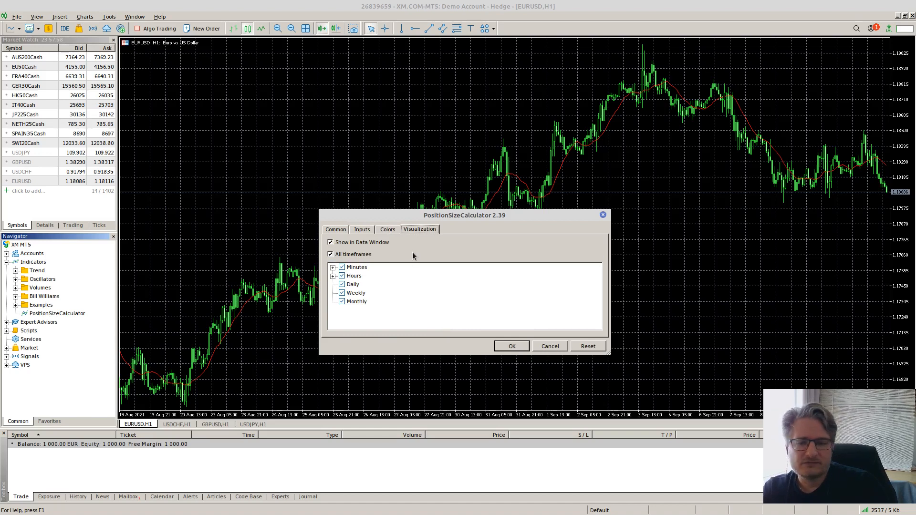
pyautogui.click(332, 231)
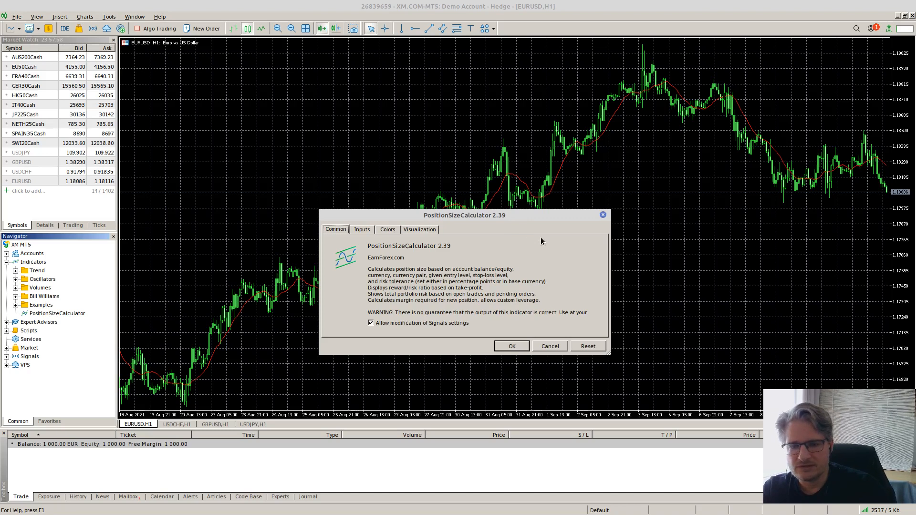
pyautogui.click(512, 346)
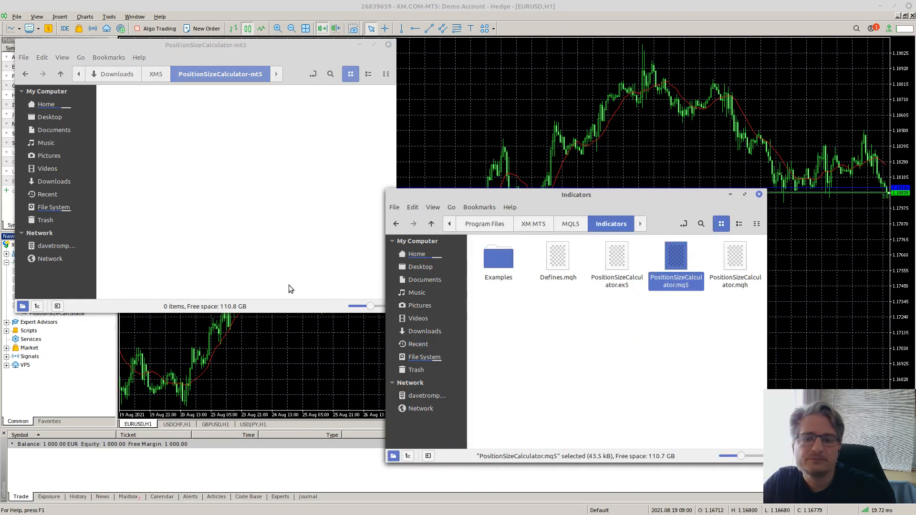
# - Go up to PlayOnLinux's virtual drives and into XM4 › drive_c › Program Files › XM MT4
pyautogui.click(449, 224)
pyautogui.click(514, 226)
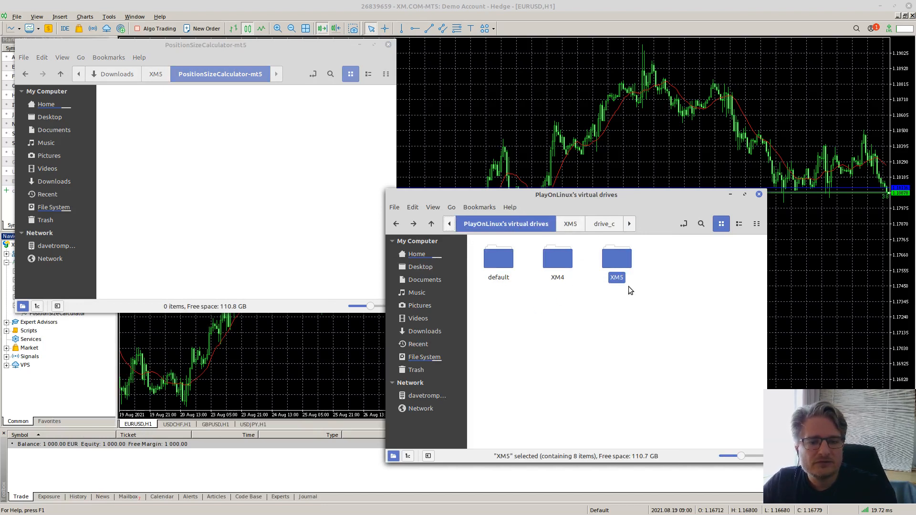
pyautogui.doubleClick(559, 259)
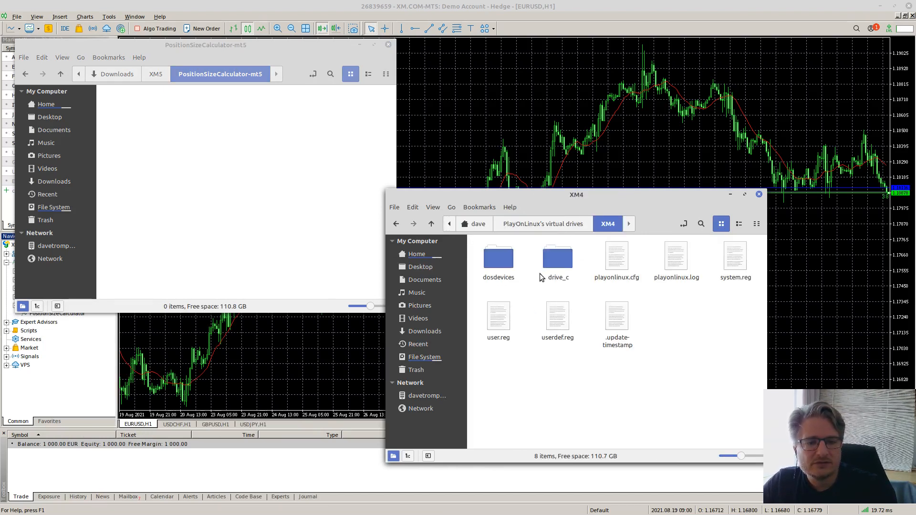
pyautogui.doubleClick(562, 259)
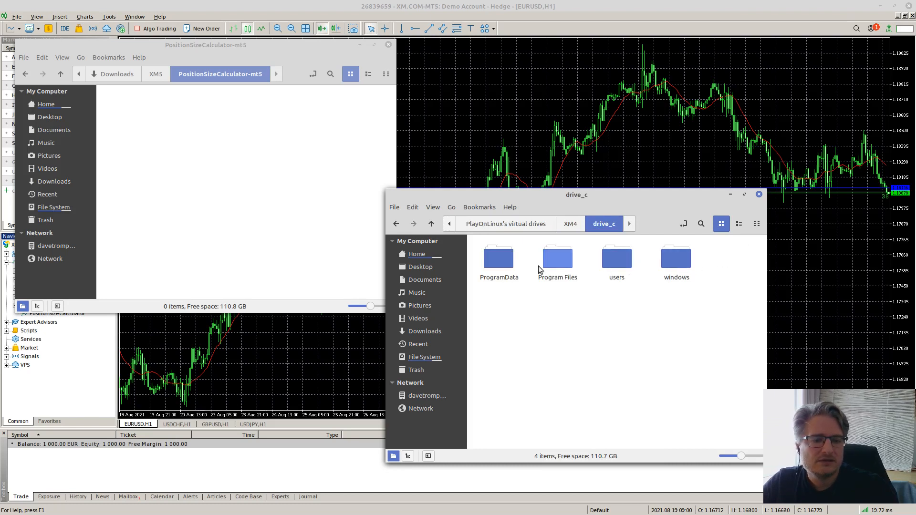
pyautogui.doubleClick(565, 259)
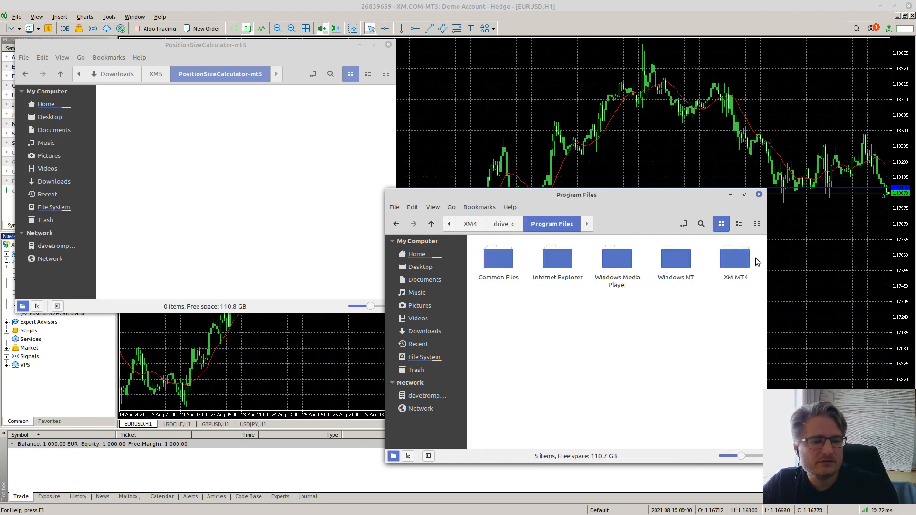
pyautogui.doubleClick(735, 262)
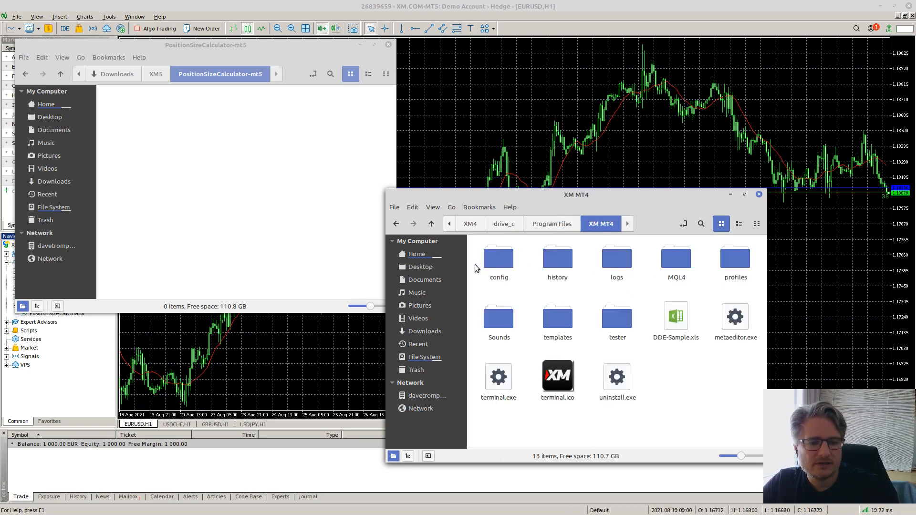
# - Look through MQL4 › Indicators, go back up to XM MT4, and select metaeditor.exe
pyautogui.doubleClick(681, 270)
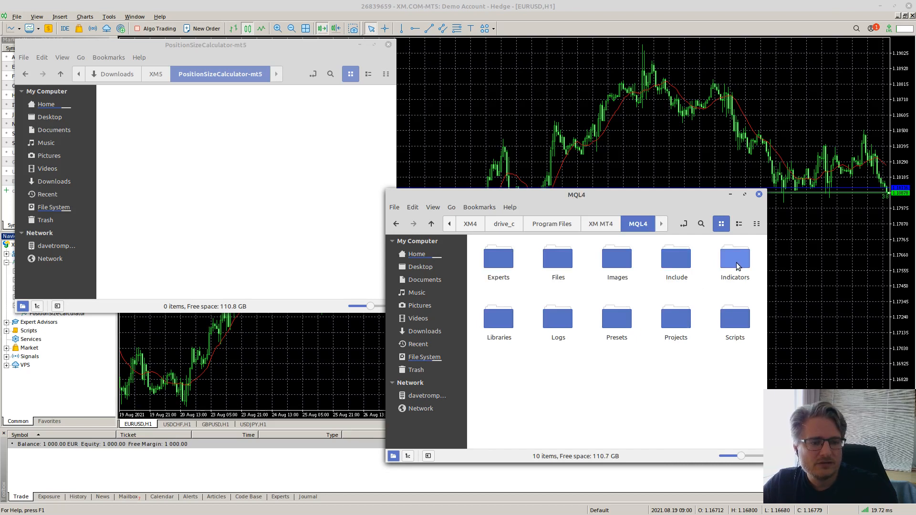
pyautogui.doubleClick(738, 267)
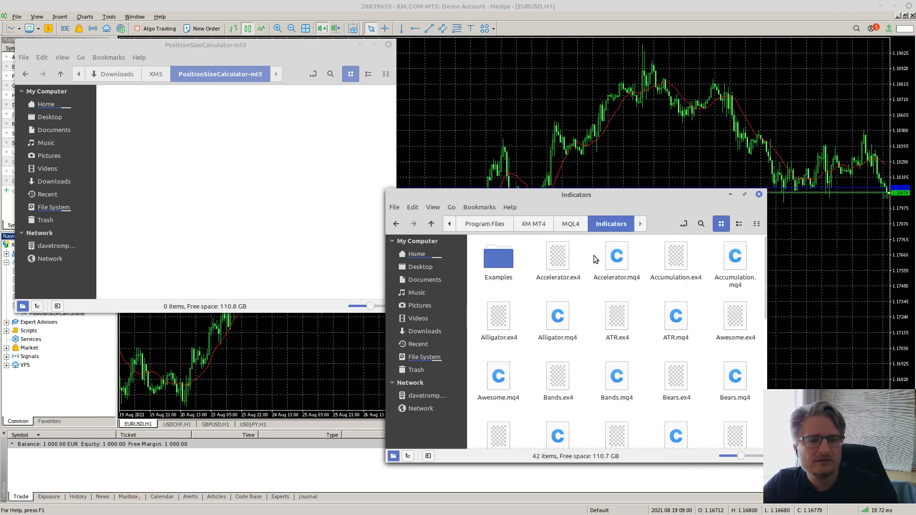
pyautogui.click(570, 224)
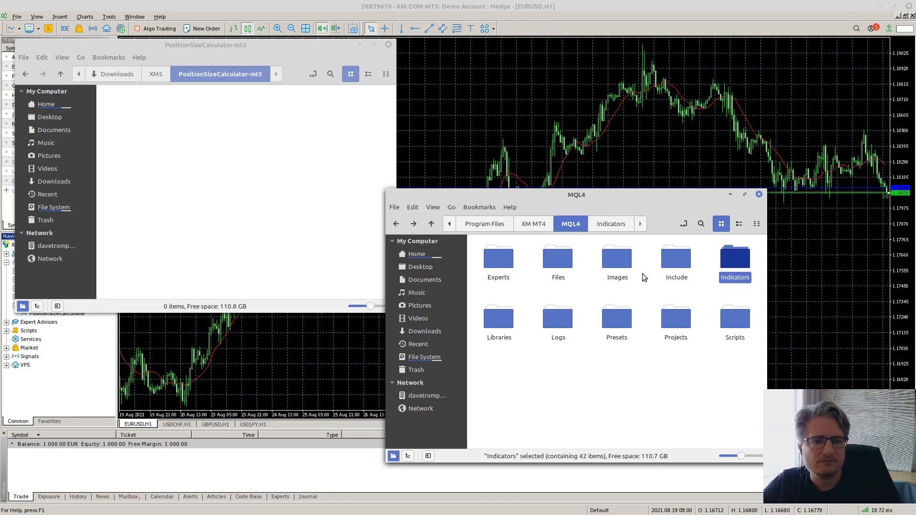
pyautogui.click(533, 227)
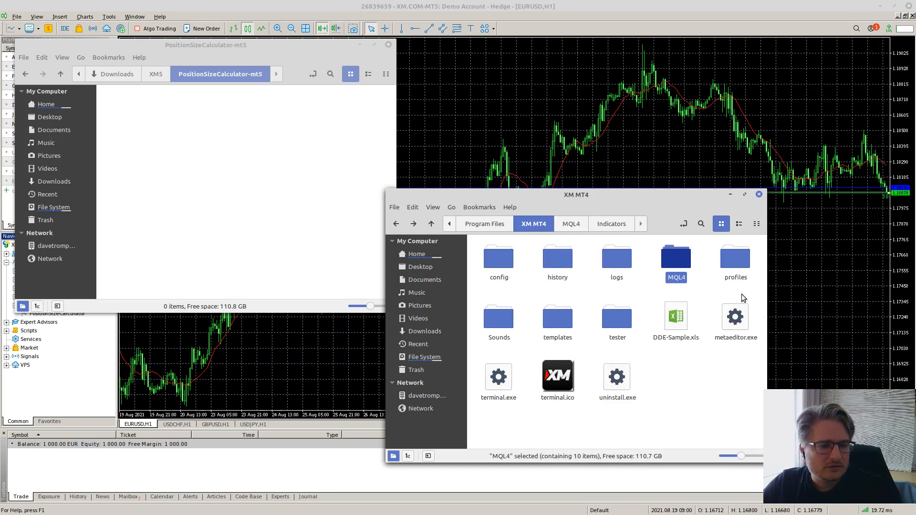
pyautogui.click(737, 333)
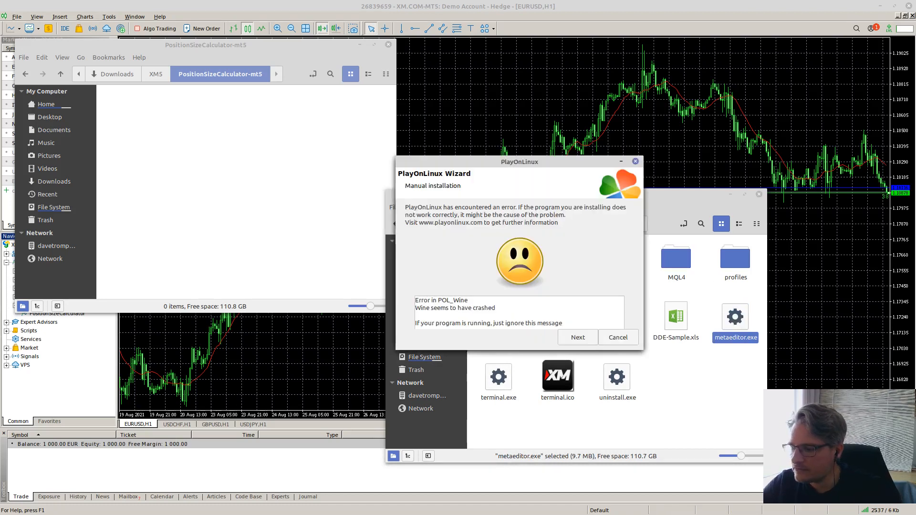
# - Switch to PlayOnLinux and run the XM4 entry to start the MetaTrader 4 terminal
pyautogui.hotkey('alt', 'Tab')
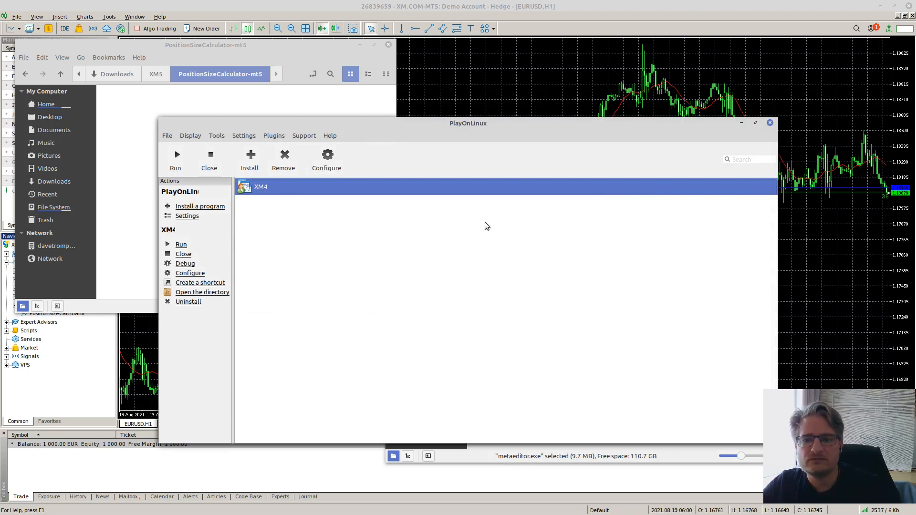
pyautogui.doubleClick(257, 187)
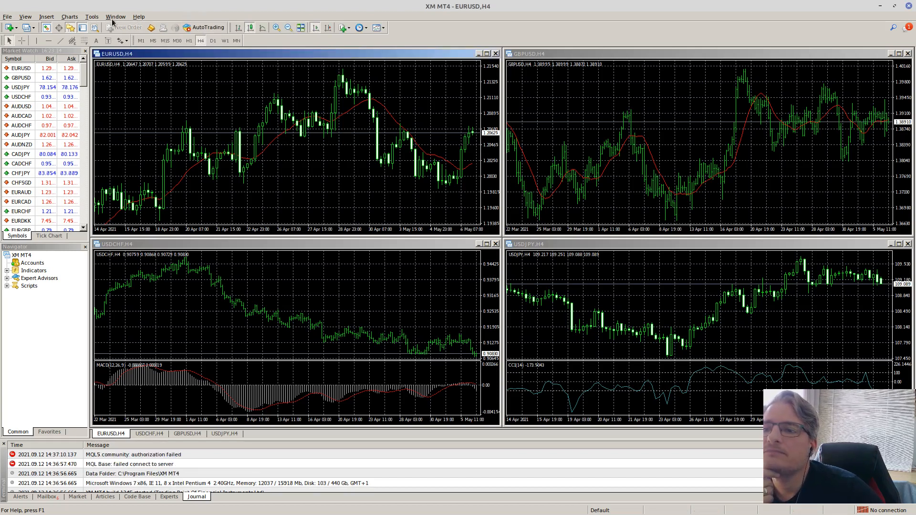
# - Start MetaQuotes Language Editor from MT4's Tools menu, then close it and MetaTrader 4
pyautogui.click(92, 17)
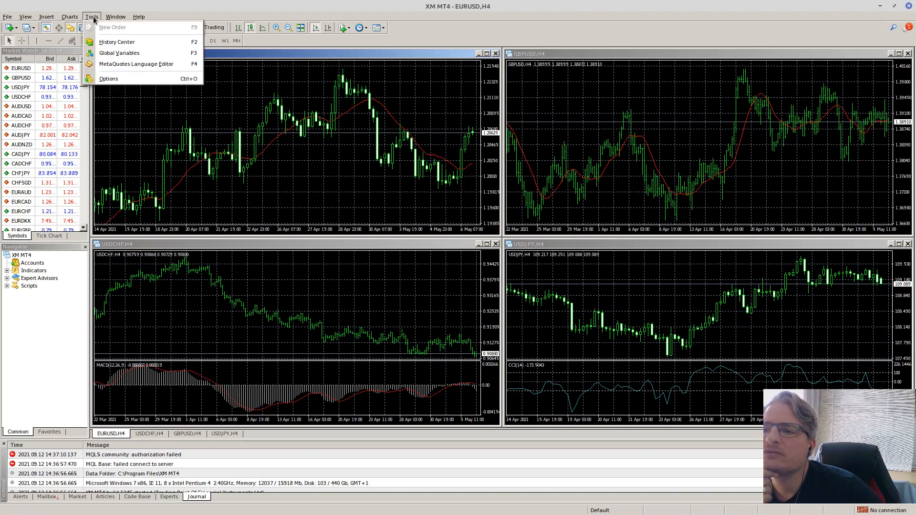
pyautogui.click(141, 65)
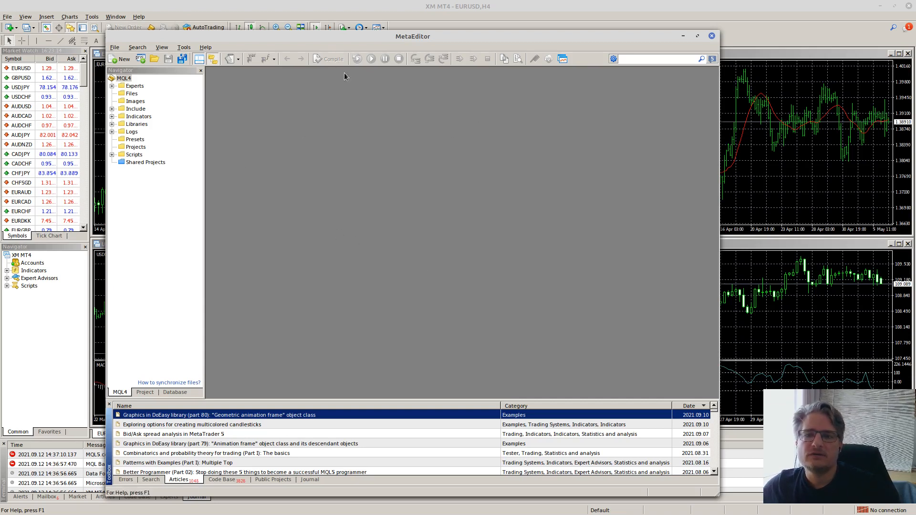
pyautogui.click(711, 37)
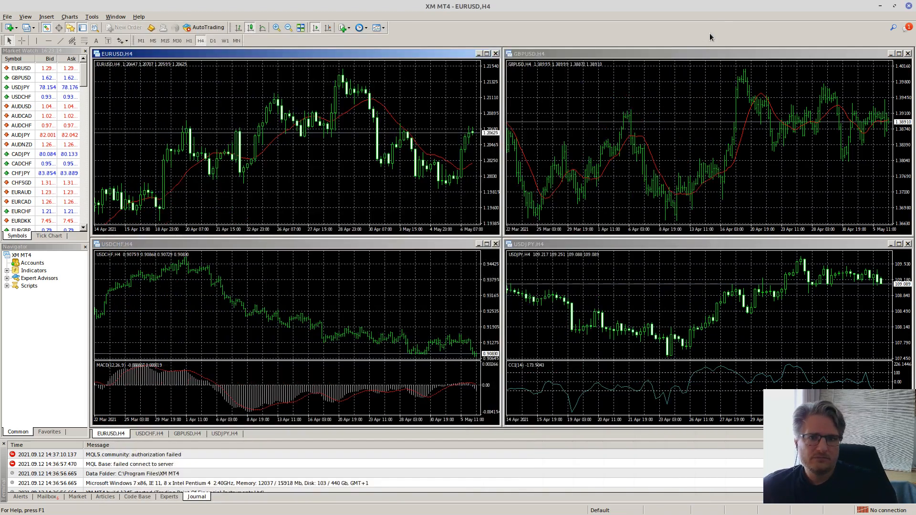
pyautogui.click(909, 7)
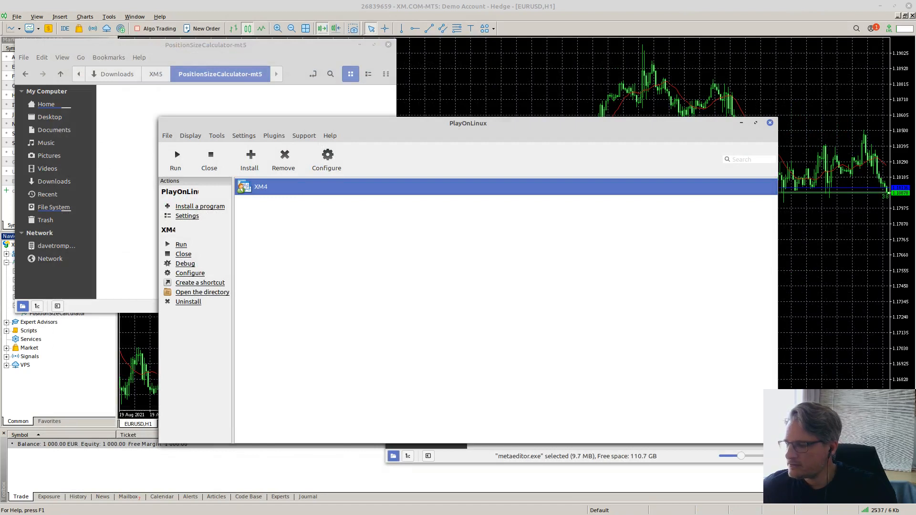
# - Show the 'What will be discussed?' slide in Chrome's first tab, then return to PlayOnLinux
pyautogui.hotkey('alt', 'Tab')
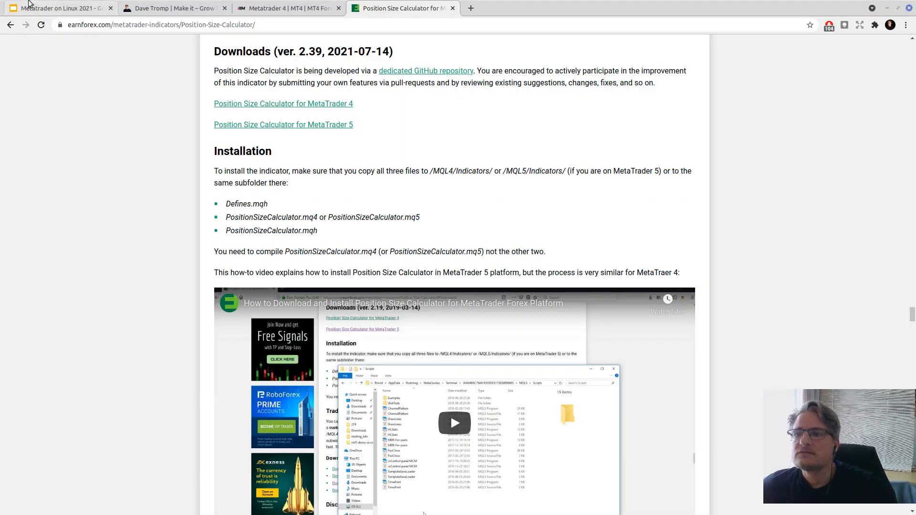
pyautogui.hotkey('ctrl', '1')
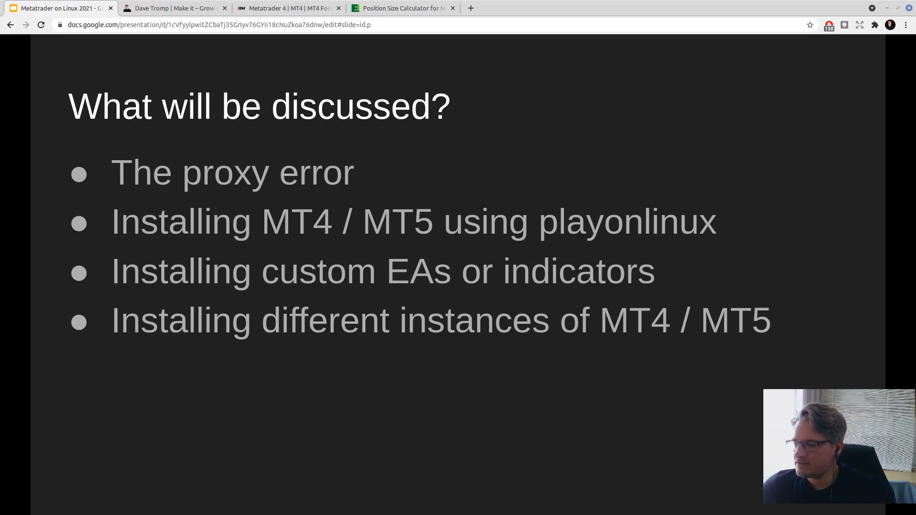
pyautogui.hotkey('alt', 'Tab')
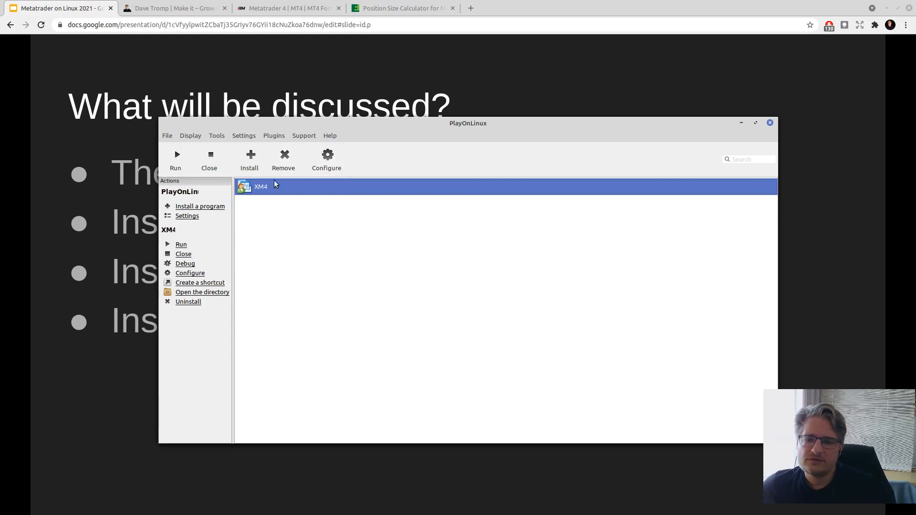
# - Create a shortcut named 'XM5' for terminal64.exe on the XM5 virtual drive
pyautogui.click(327, 159)
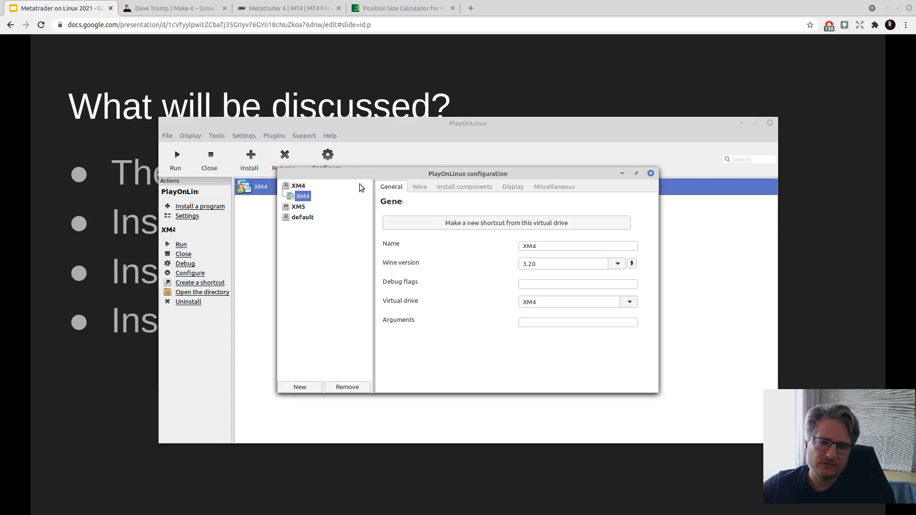
pyautogui.click(295, 207)
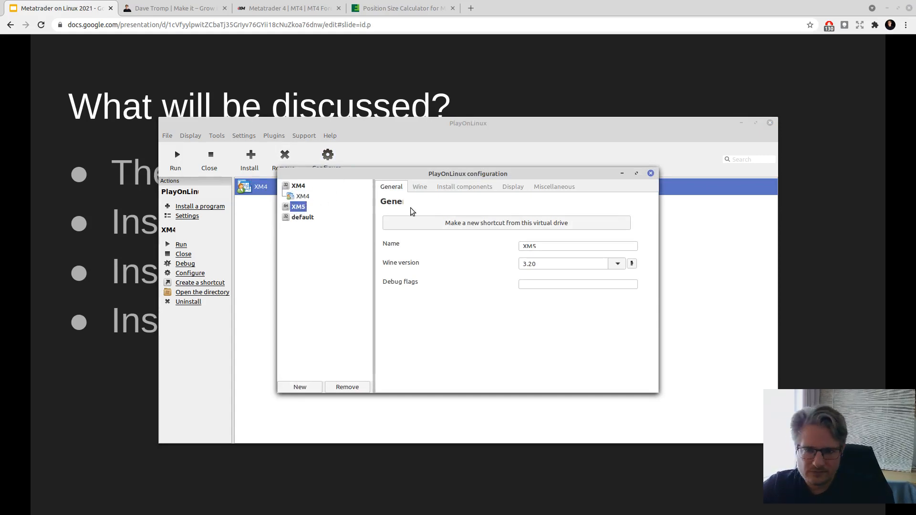
pyautogui.click(467, 223)
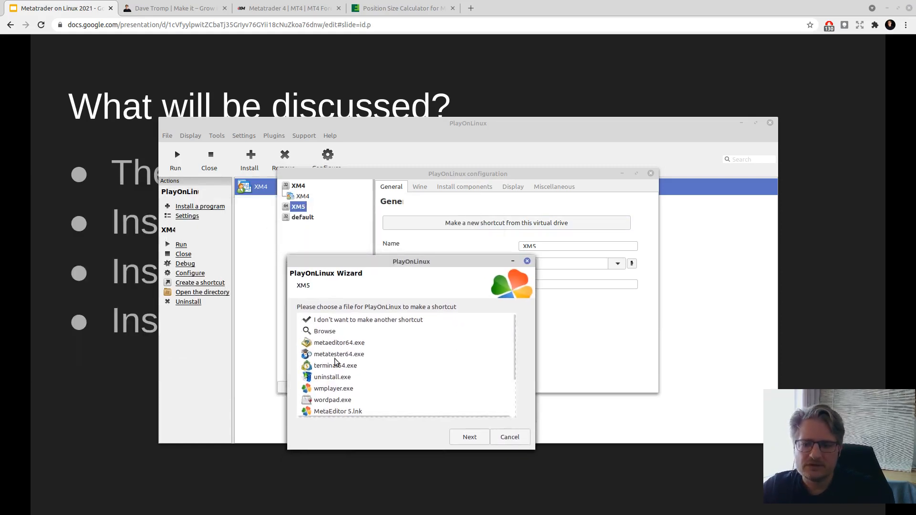
pyautogui.click(334, 371)
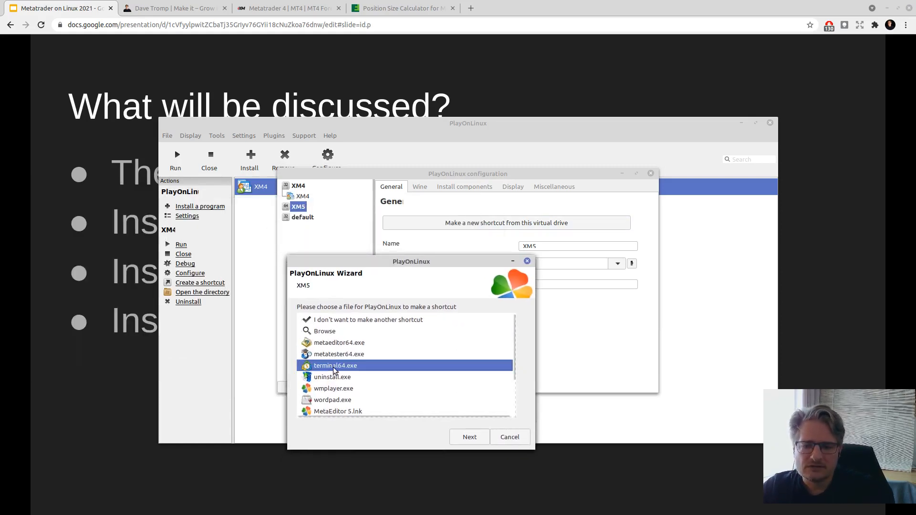
pyautogui.click(467, 436)
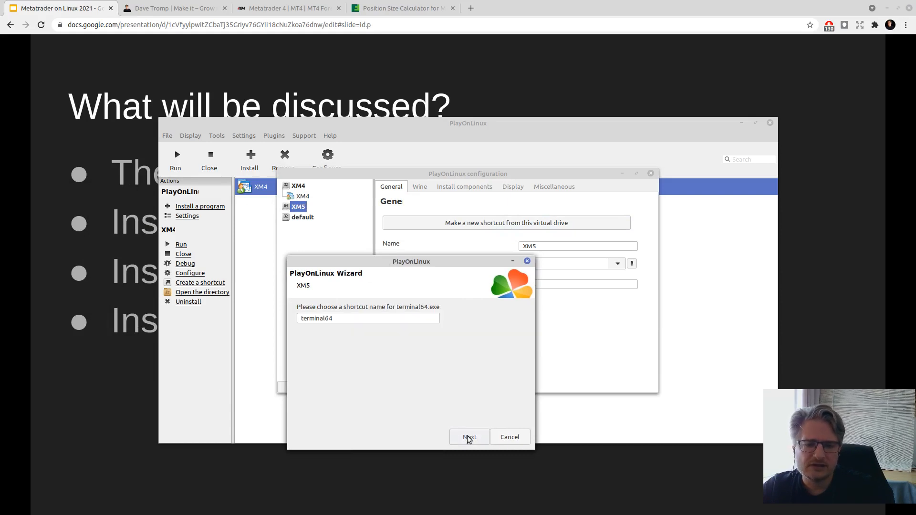
pyautogui.doubleClick(325, 318)
pyautogui.write('XM5')
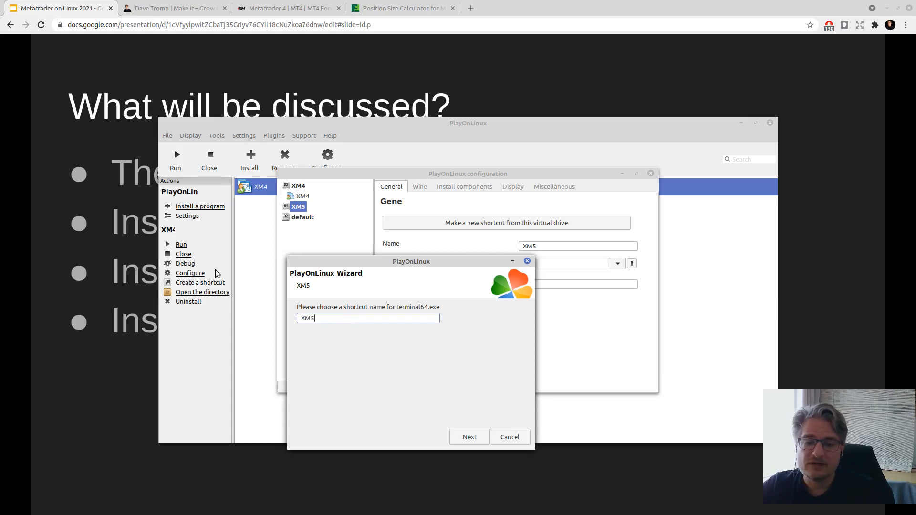
pyautogui.click(470, 436)
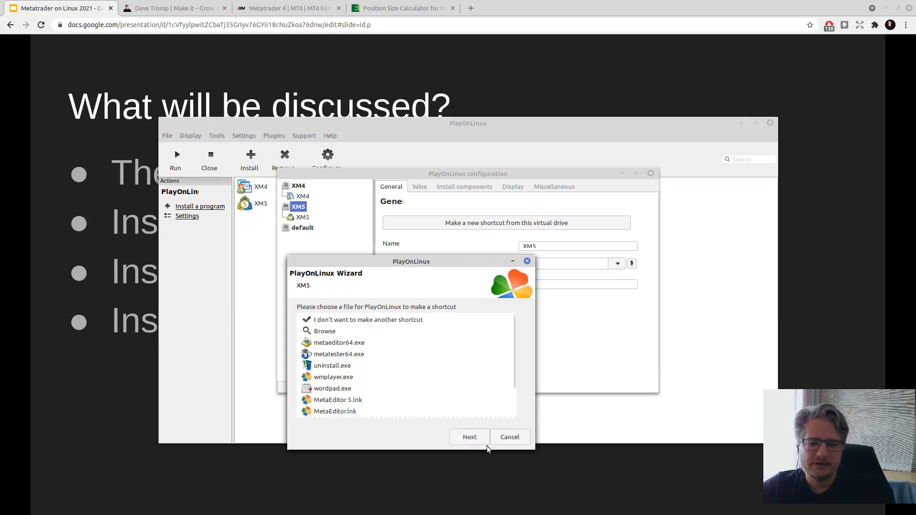
pyautogui.click(517, 435)
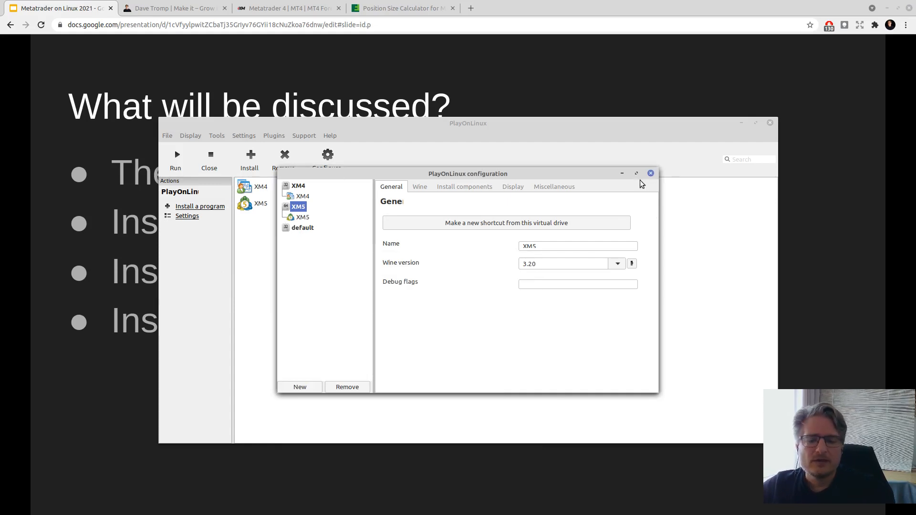
# - Close the configuration window and begin a non-listed program installation
pyautogui.click(651, 174)
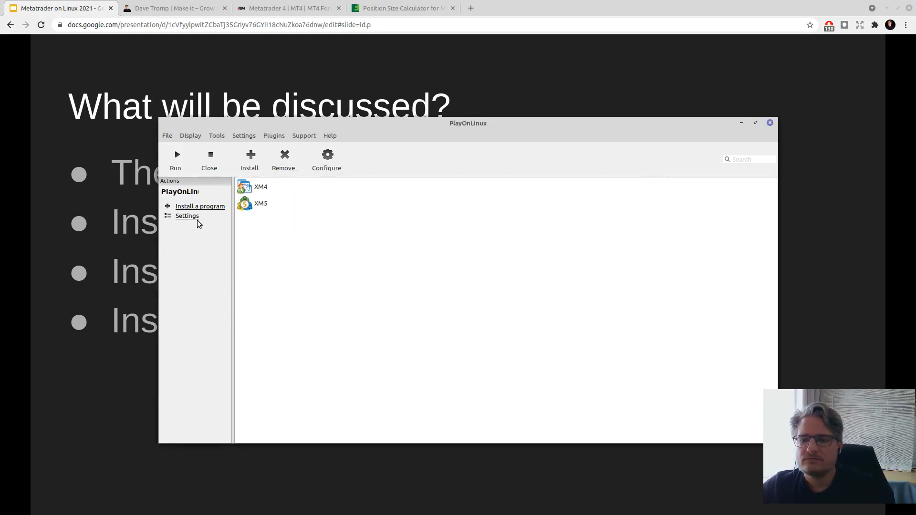
pyautogui.click(199, 206)
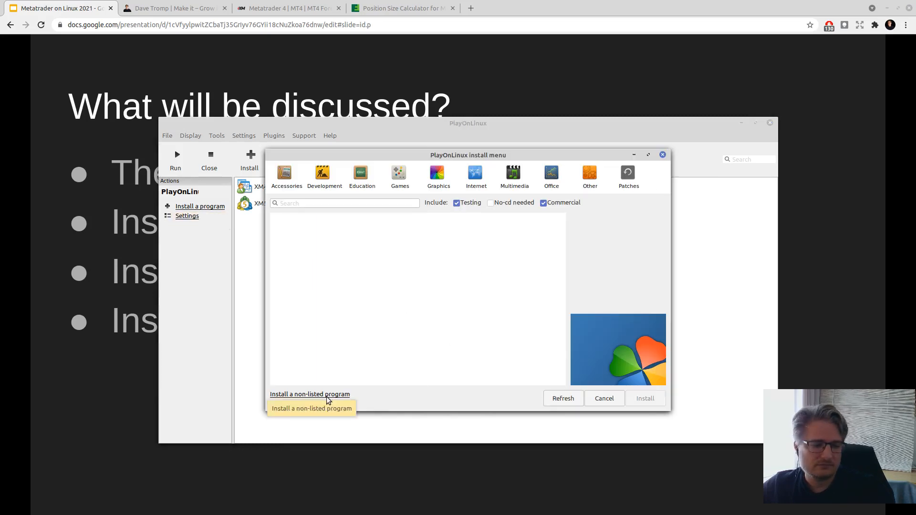
pyautogui.click(325, 395)
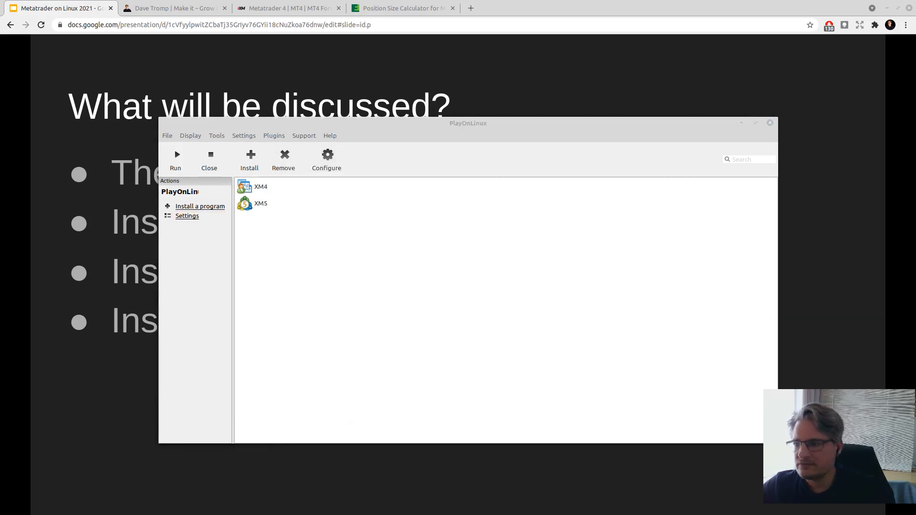